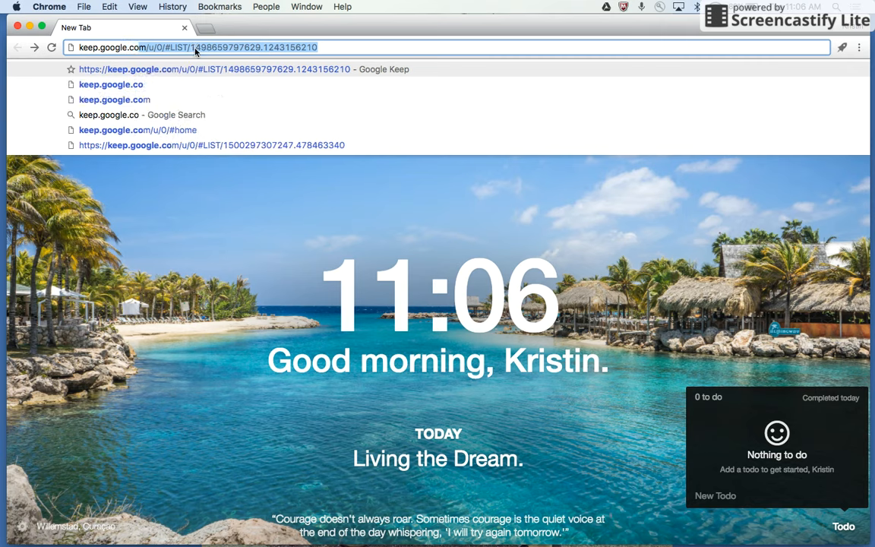
- Open Google Keep at keep.google.com and look through the pinned and other existing notes
key("Return")
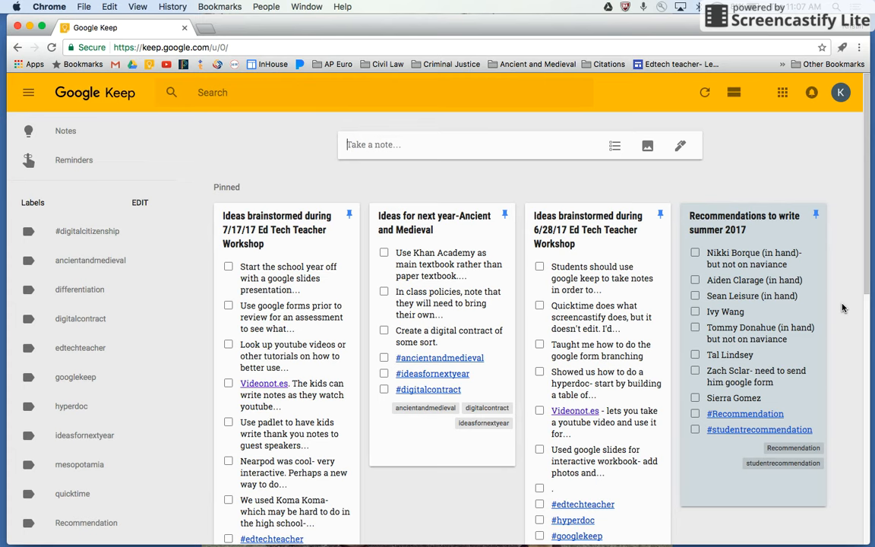
scroll(842, 308, "down", 5)
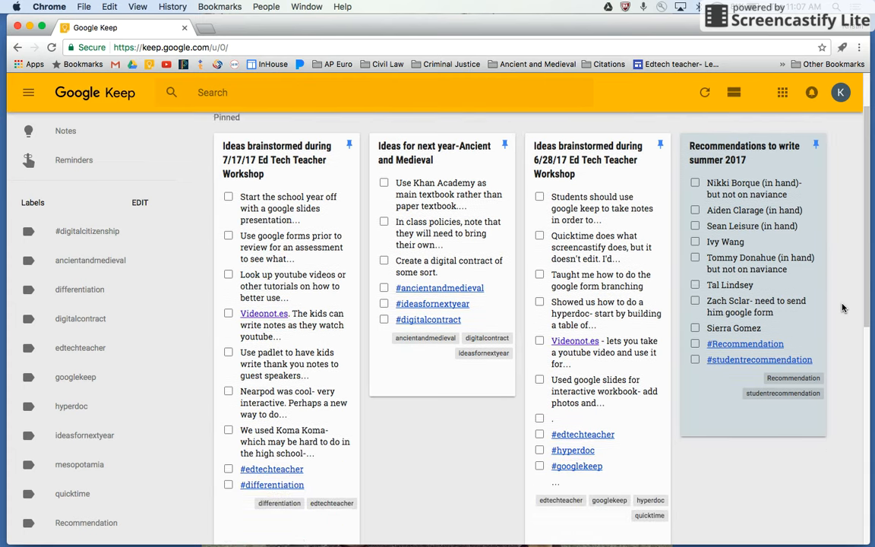
scroll(842, 308, "down", 2)
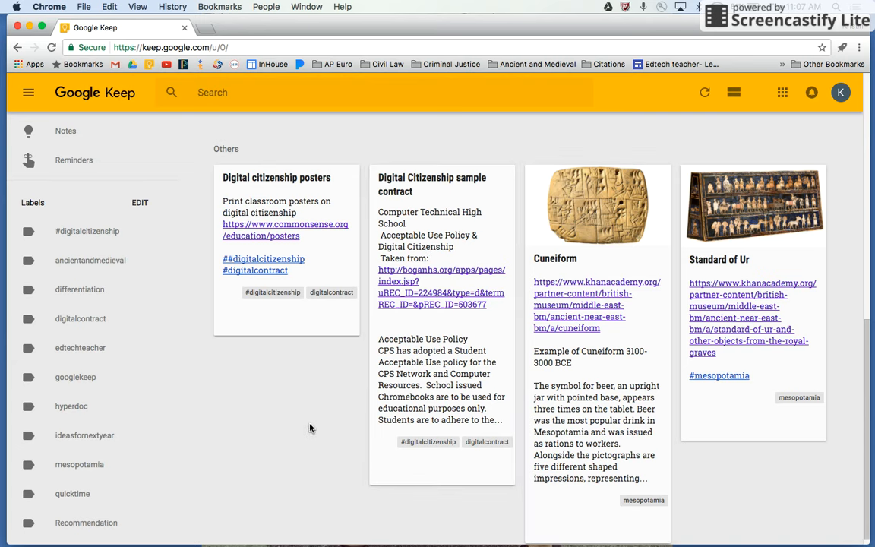
scroll(308, 425, "up", 10)
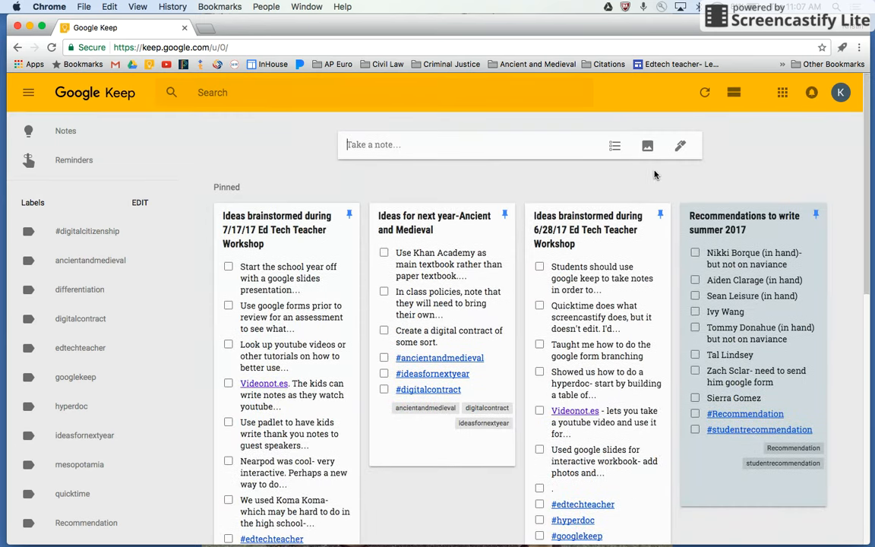
- Start a new note titled "Ancient Mesopotamia" and go to its body
left_click(515, 143)
left_click(380, 139)
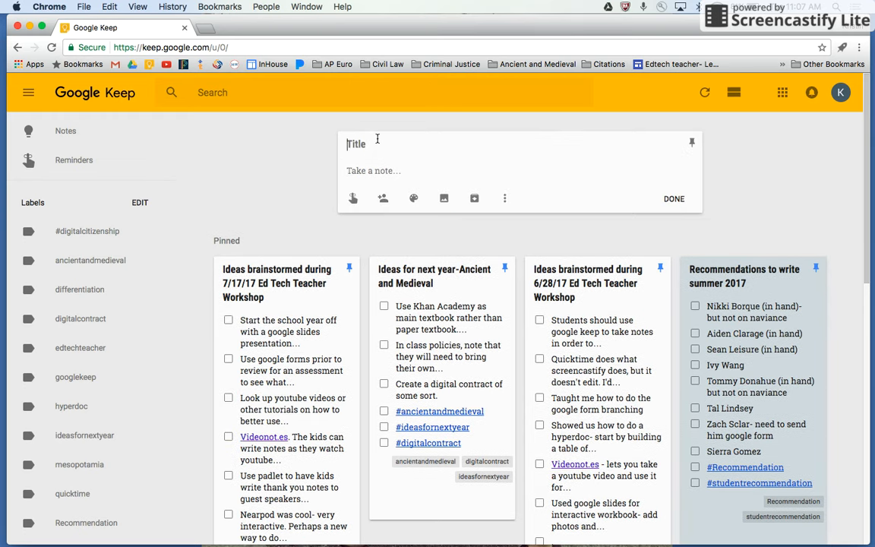
type("Ancient Mesopotamia")
left_click(366, 171)
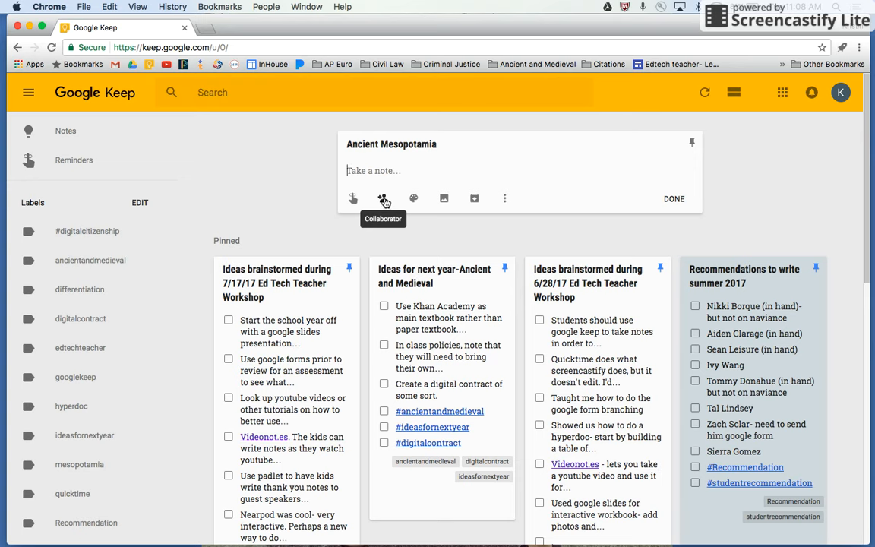
- Colour the Ancient Mesopotamia note yellow and turn its body into a checkbox list
mouse_move(413, 199)
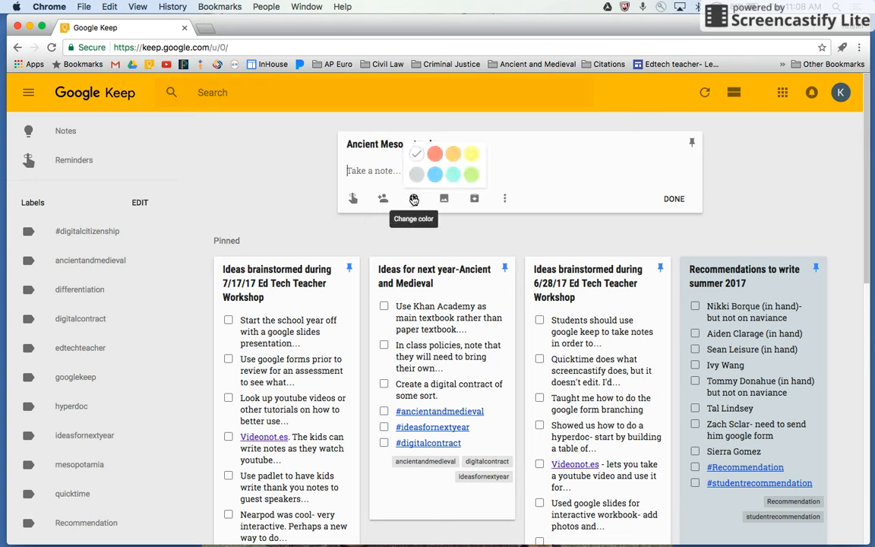
left_click(471, 154)
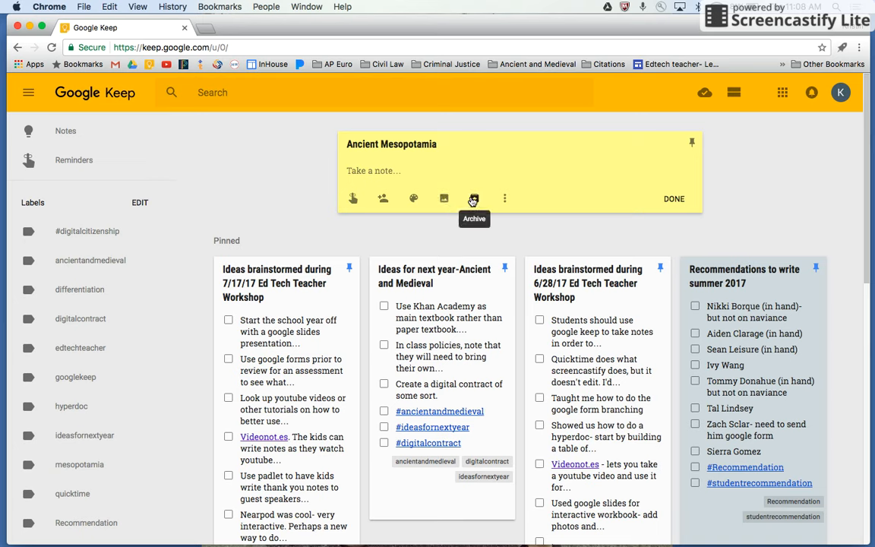
left_click(503, 199)
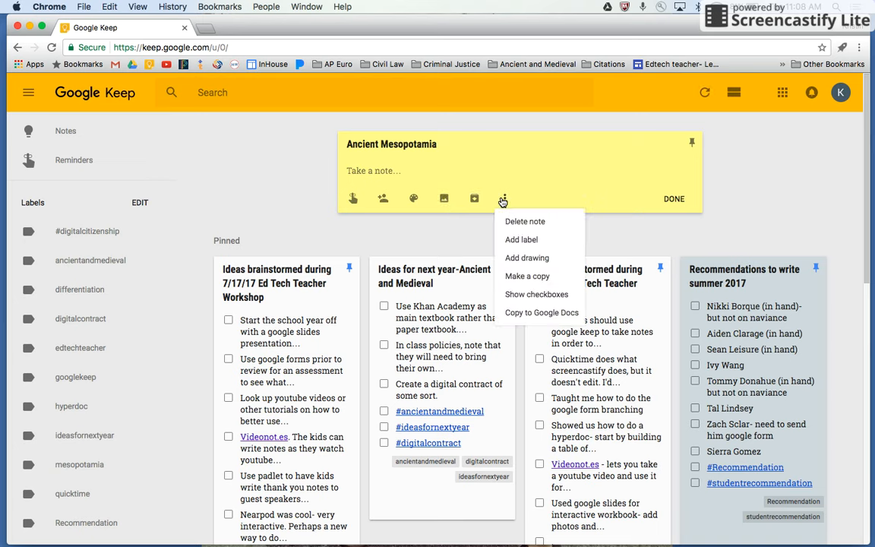
left_click(535, 294)
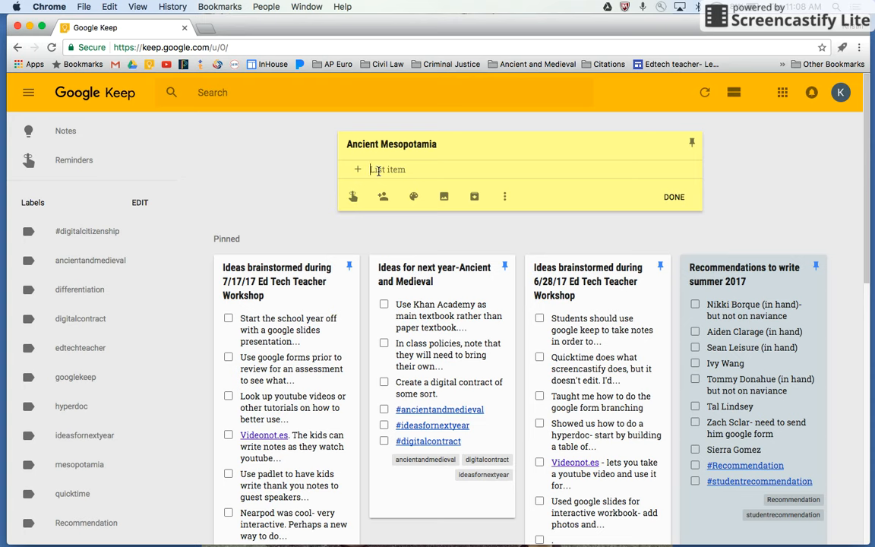
- Add the list items "Standard of Ur", "Ziggurats" and "Code of Hammurabi" to the Ancient Mesopotamia note
type("Standard of ur")
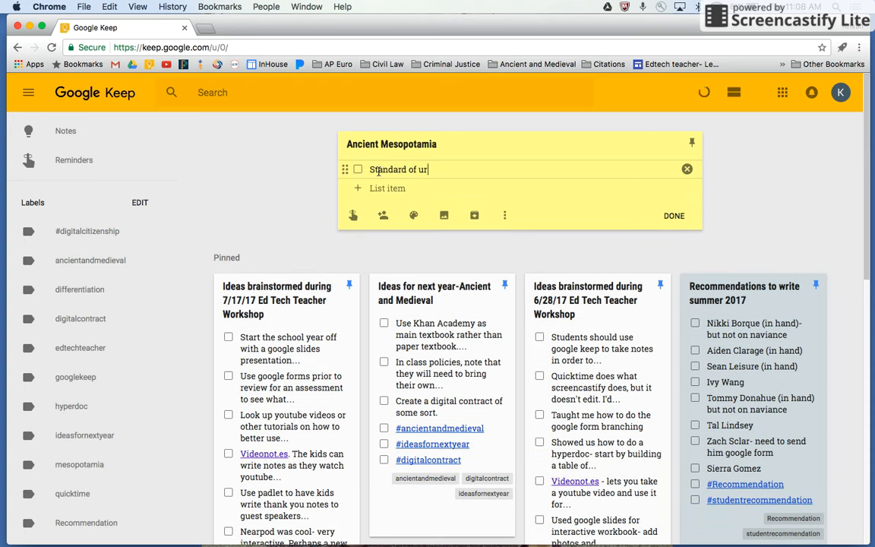
key("BackSpace")
key("BackSpace")
type("Ur")
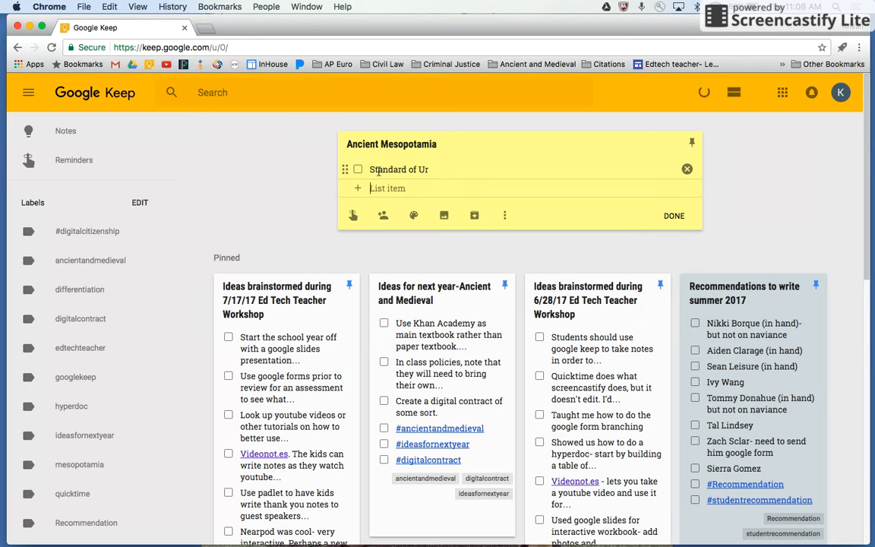
key("Return")
type("Ziggurats")
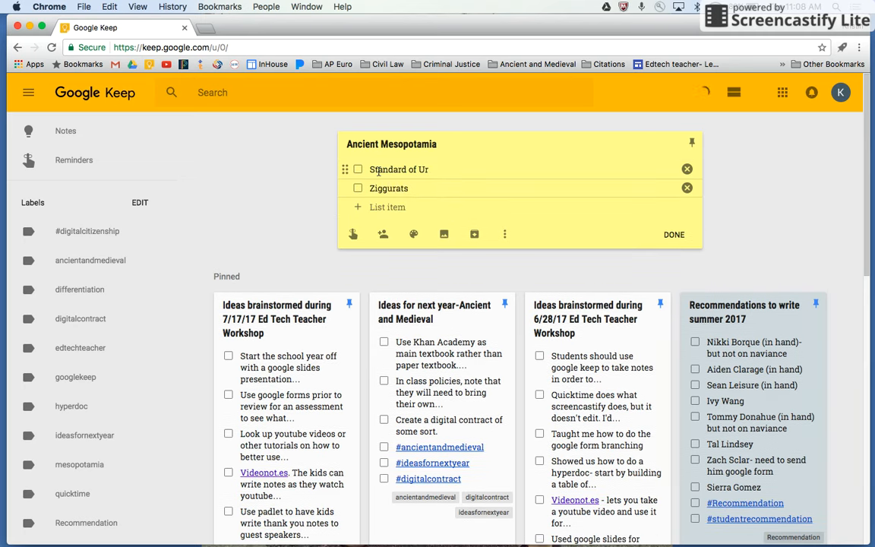
left_click(379, 171)
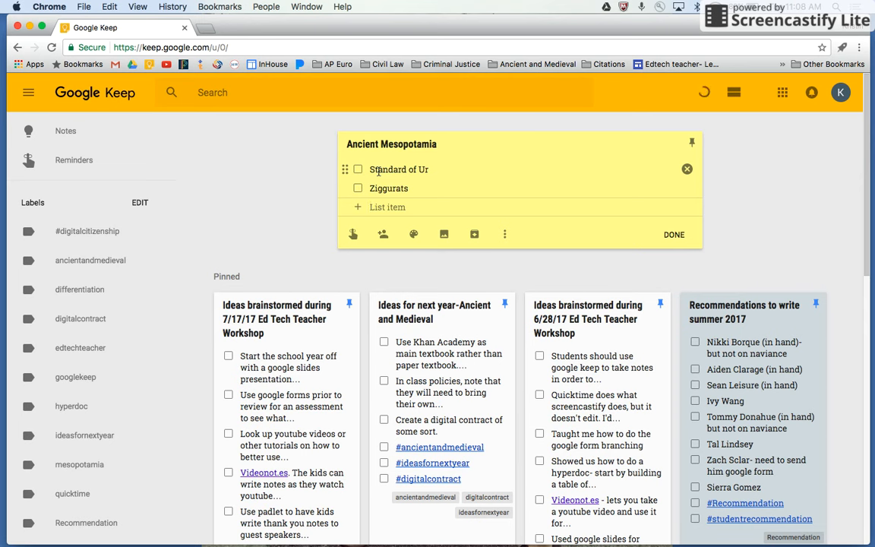
type("Code of Ha")
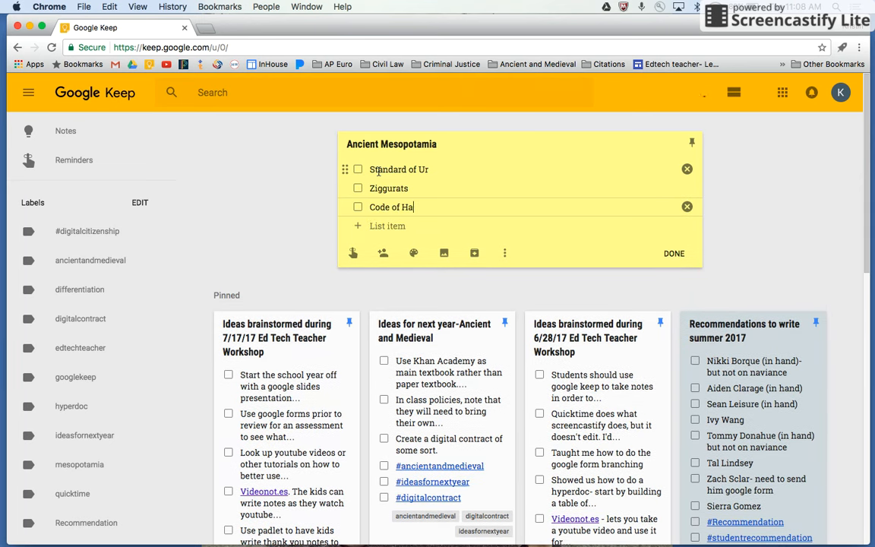
type("mmurabi")
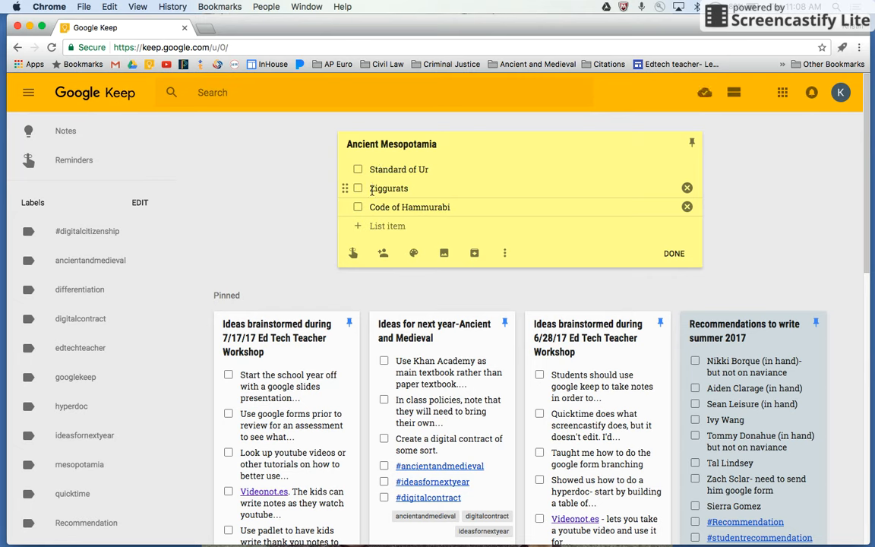
- Tag the note with the existing labels #ancientandmedieval and #mesopotamia as two further list items
left_click(385, 226)
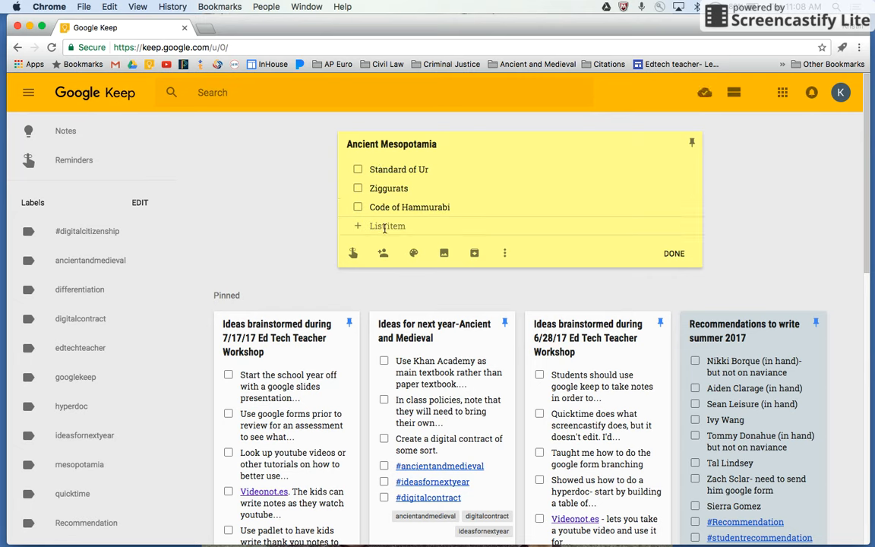
type("#")
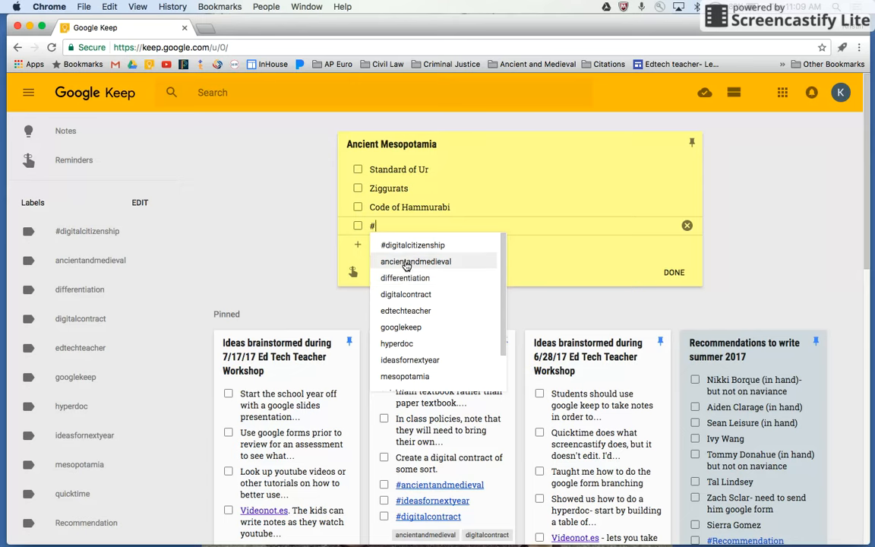
left_click(407, 262)
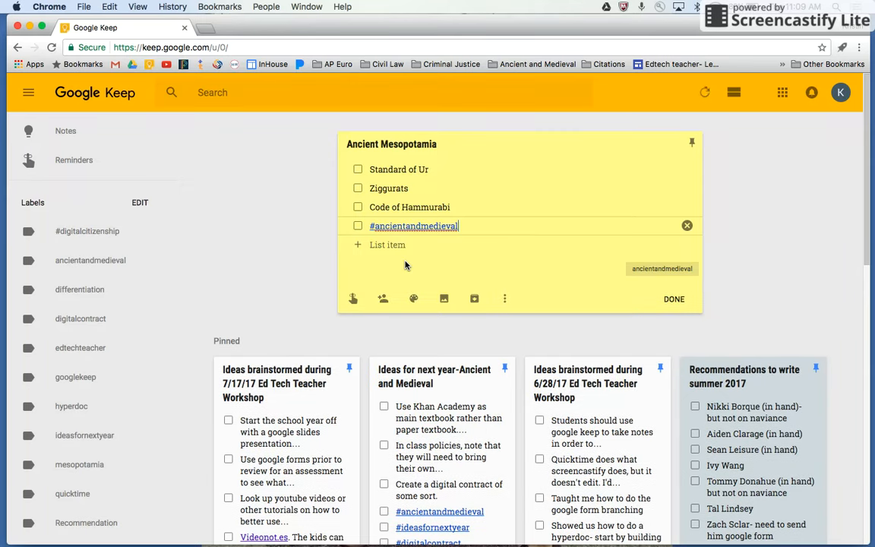
left_click(358, 245)
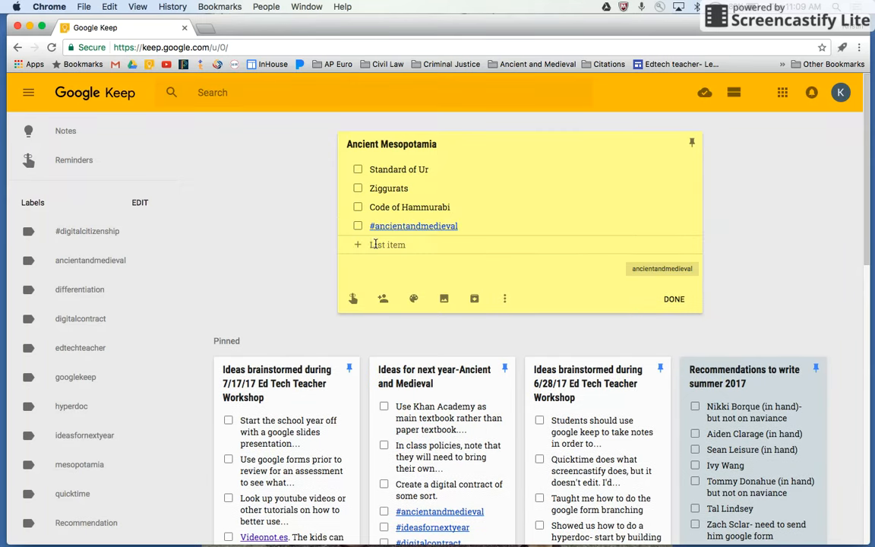
type("#meso")
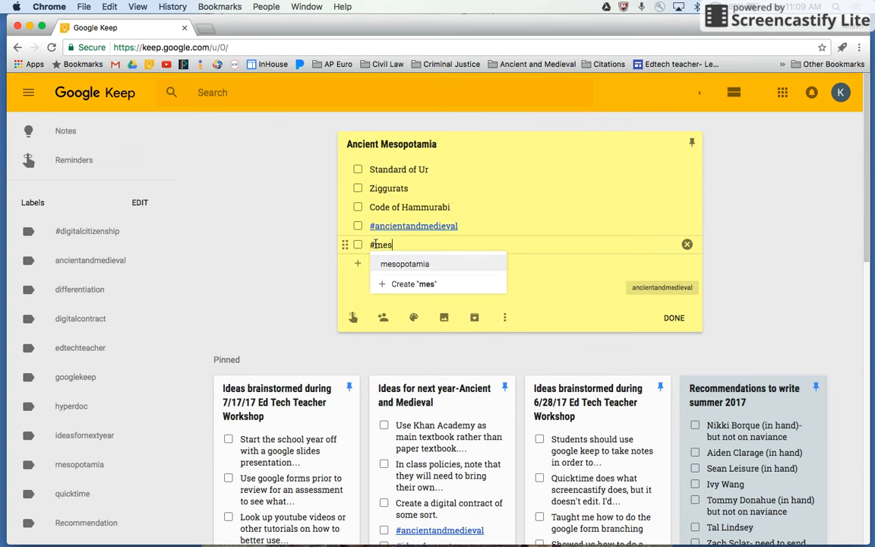
left_click(398, 264)
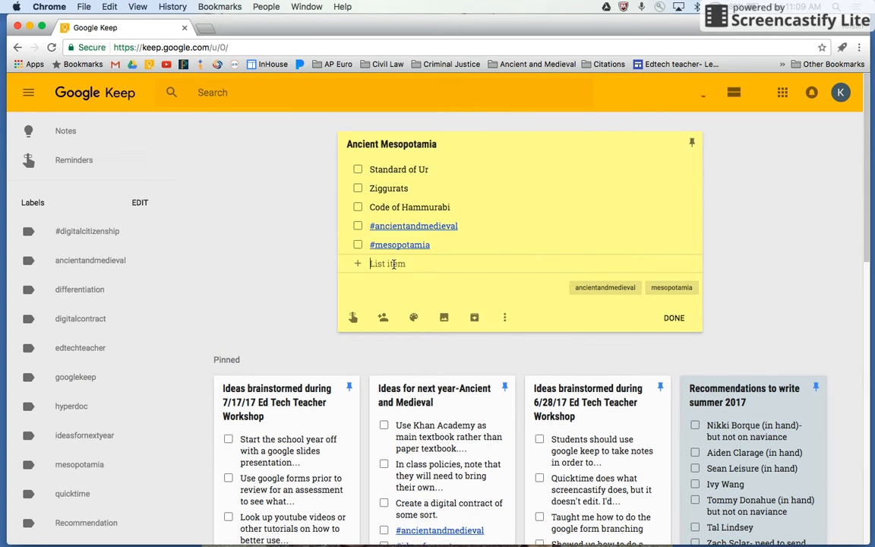
- Create a new label #hammurabi as another list item in the note and finish editing the note
type("#")
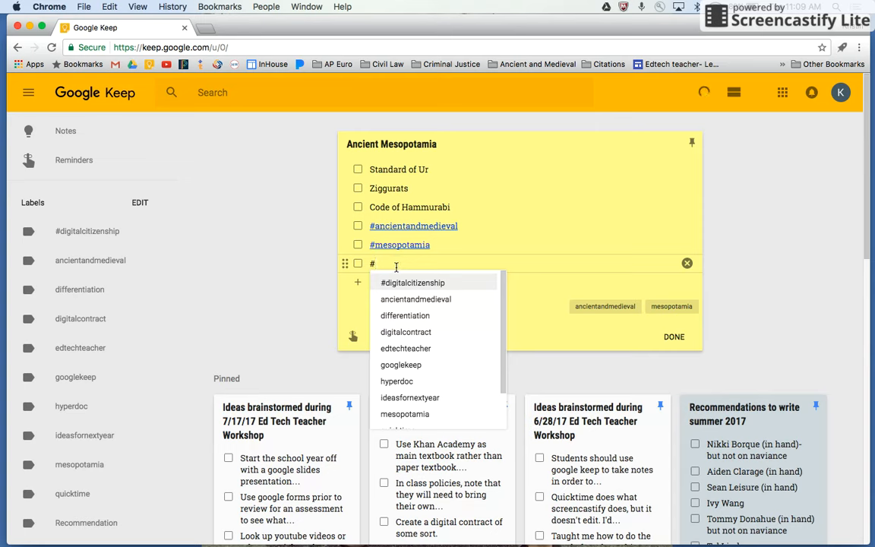
type("hammurabi")
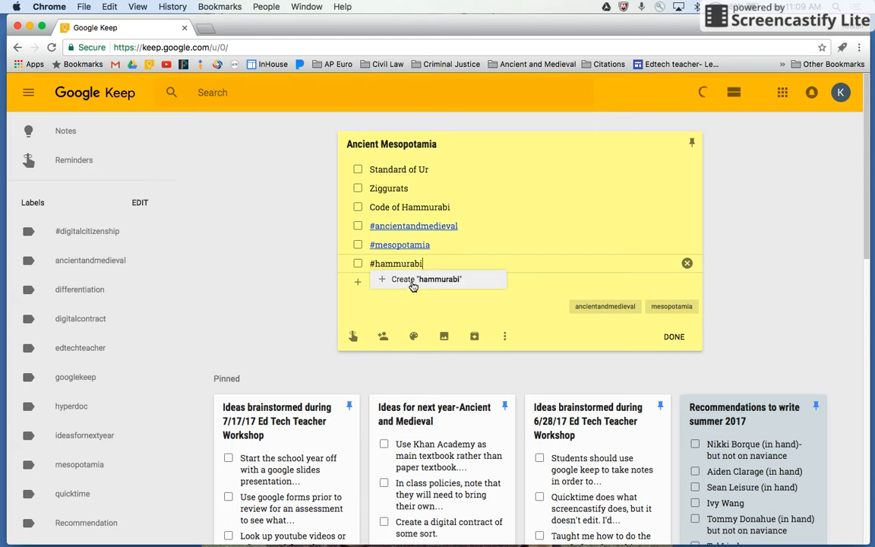
left_click(412, 280)
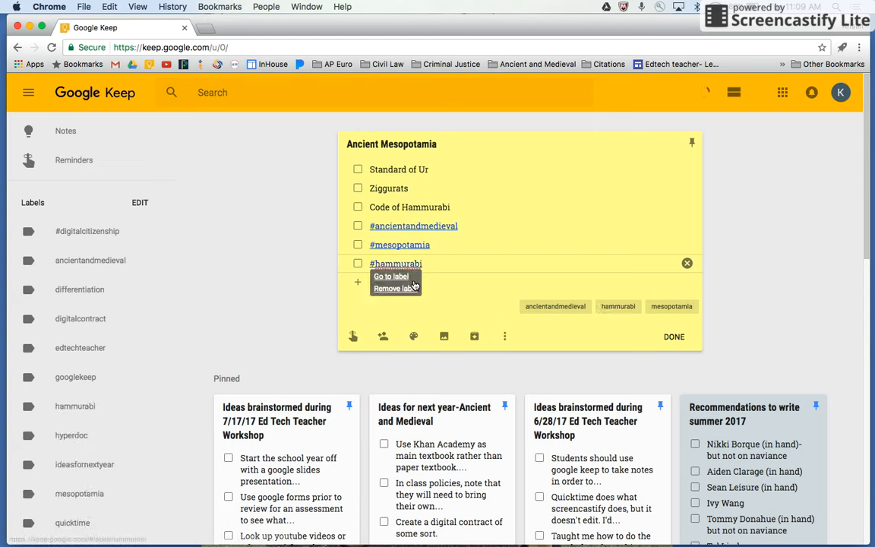
left_click(675, 337)
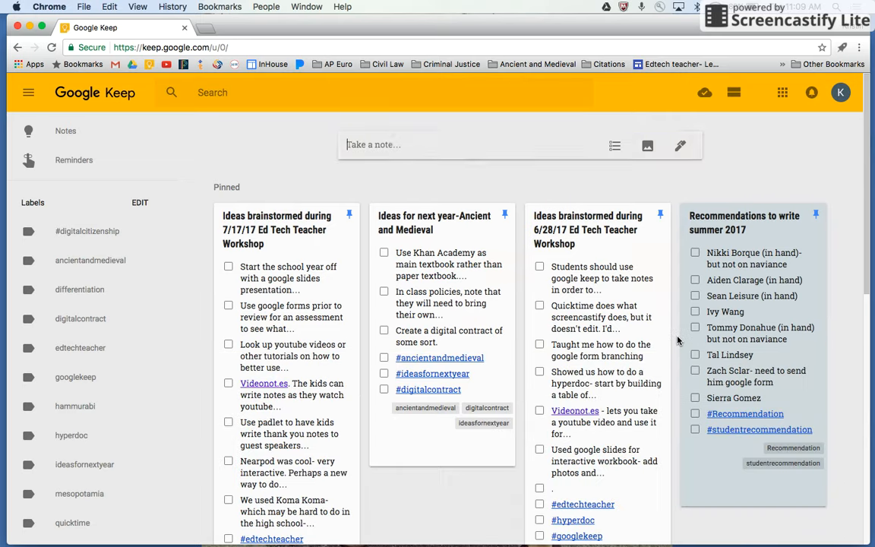
- Search the notes for "mesopot" and view the additional actions available for the Ancient Mesopotamia note
scroll(686, 362, "down", 5)
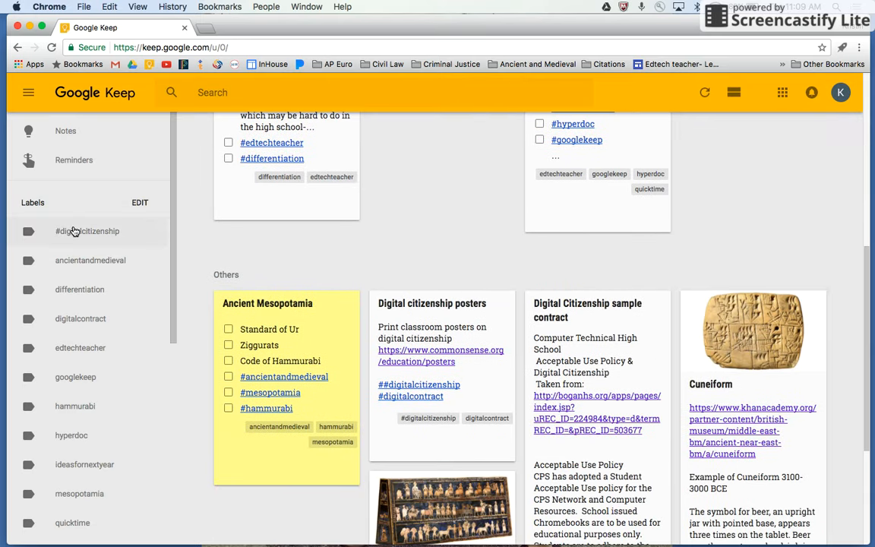
scroll(516, 327, "up", 5)
left_click(219, 92)
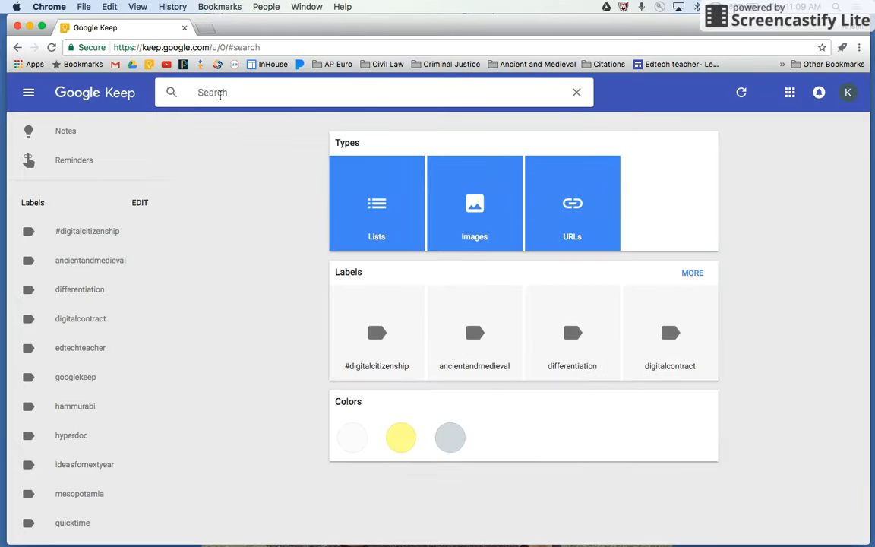
type("mesopota")
key("BackSpace")
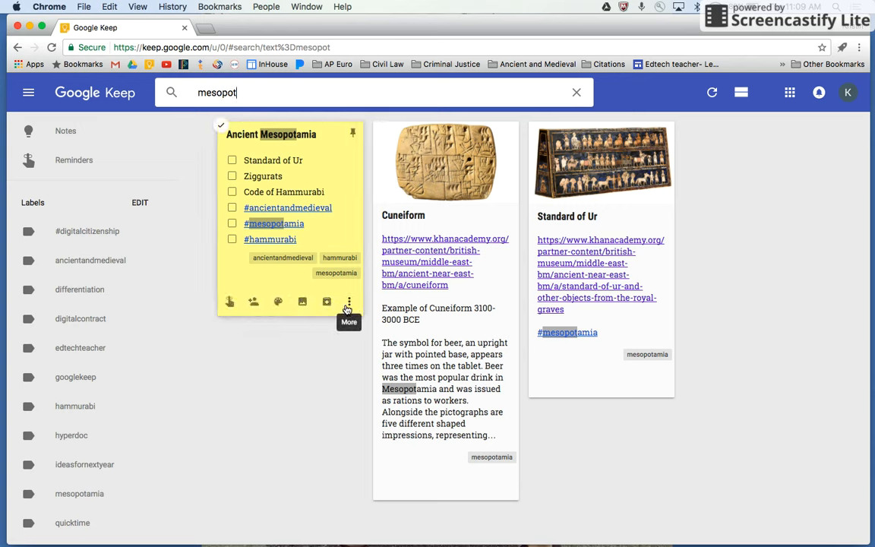
left_click(348, 302)
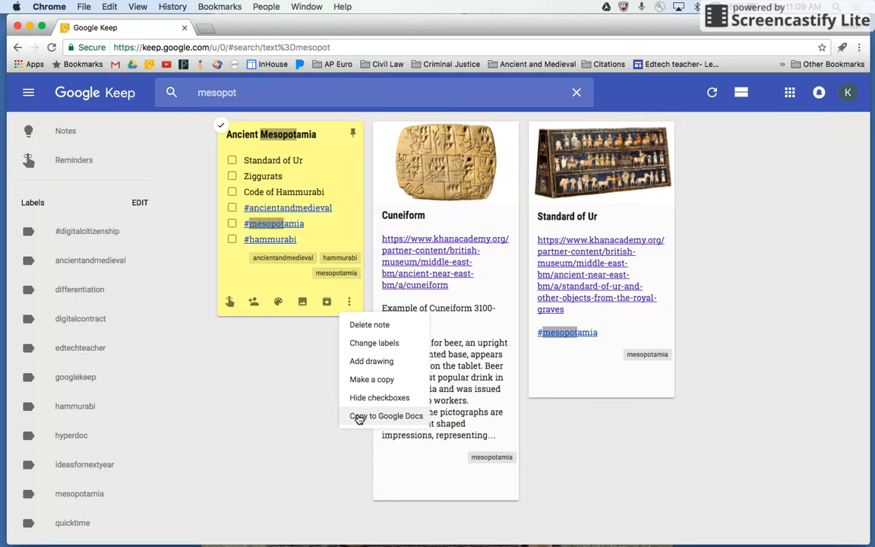
left_click(343, 323)
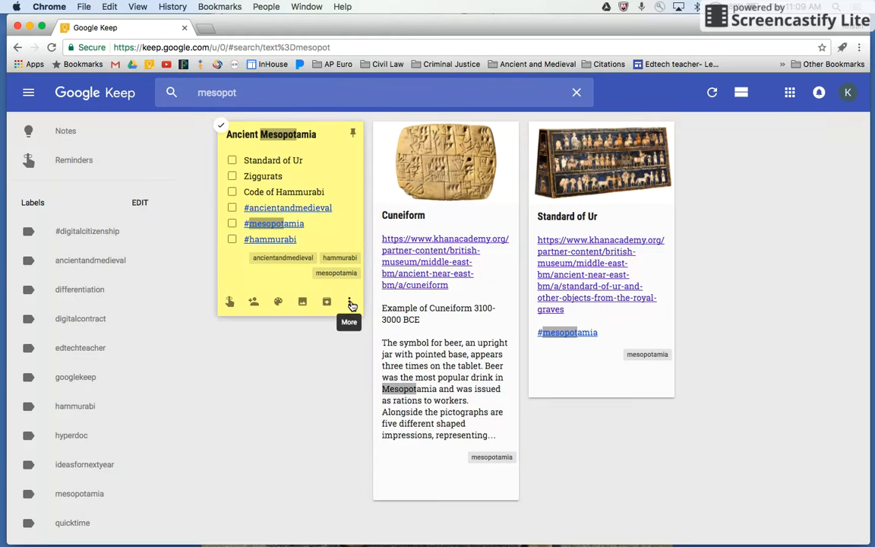
- Leave the search for the full notes list and copy the yellow Ancient Mesopotamia note to Google Docs
left_click(577, 93)
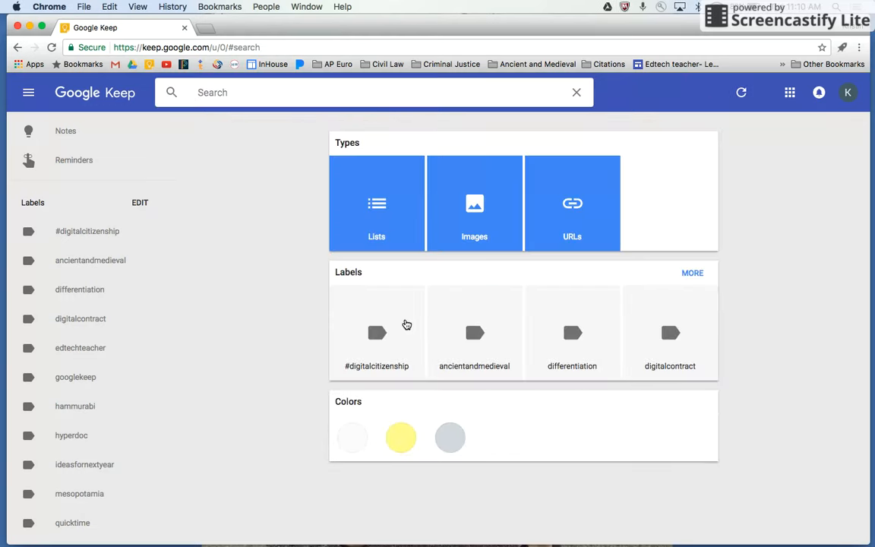
left_click(100, 131)
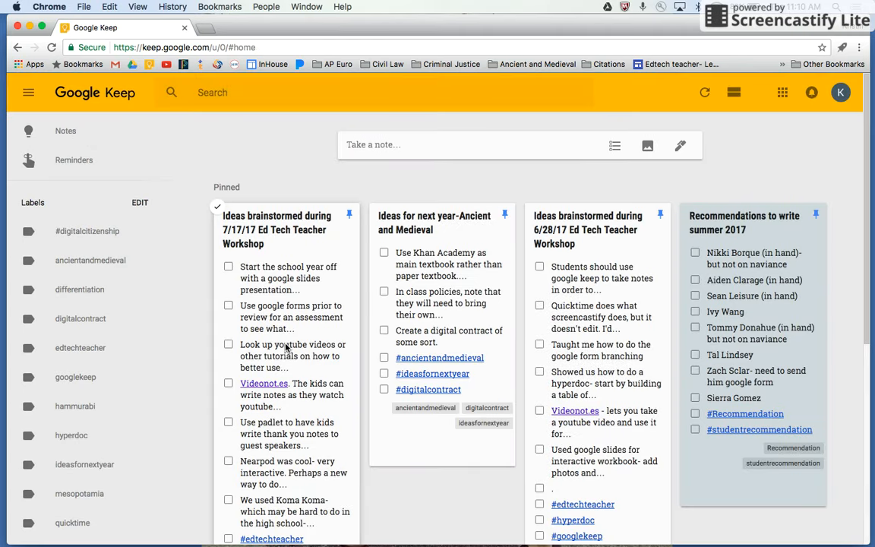
scroll(284, 348, "down", 8)
left_click(344, 337)
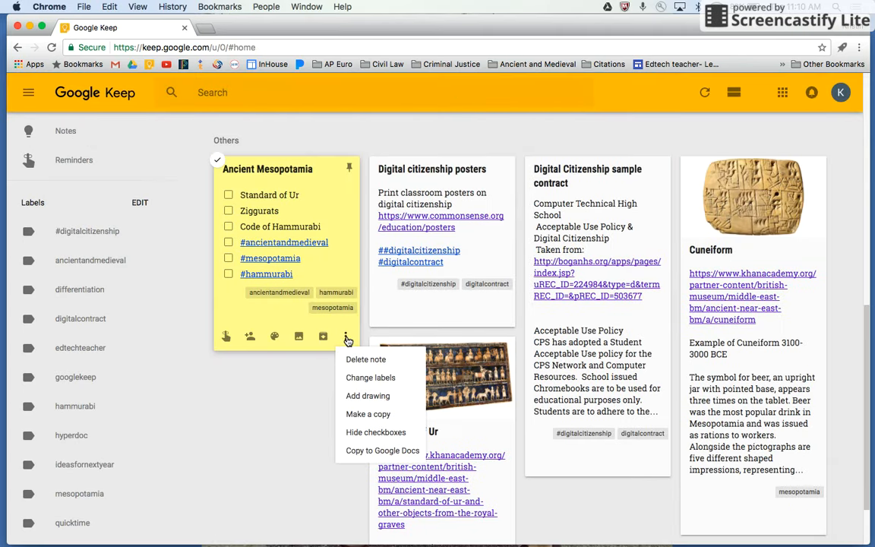
left_click(359, 451)
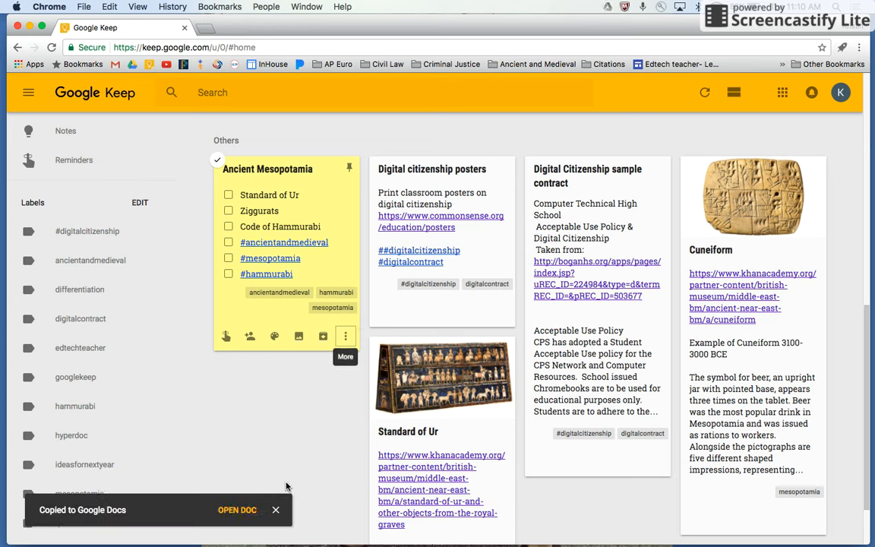
- Open the Google Docs copy of the Ancient Mesopotamia note, view it and return to Google Keep
left_click(238, 511)
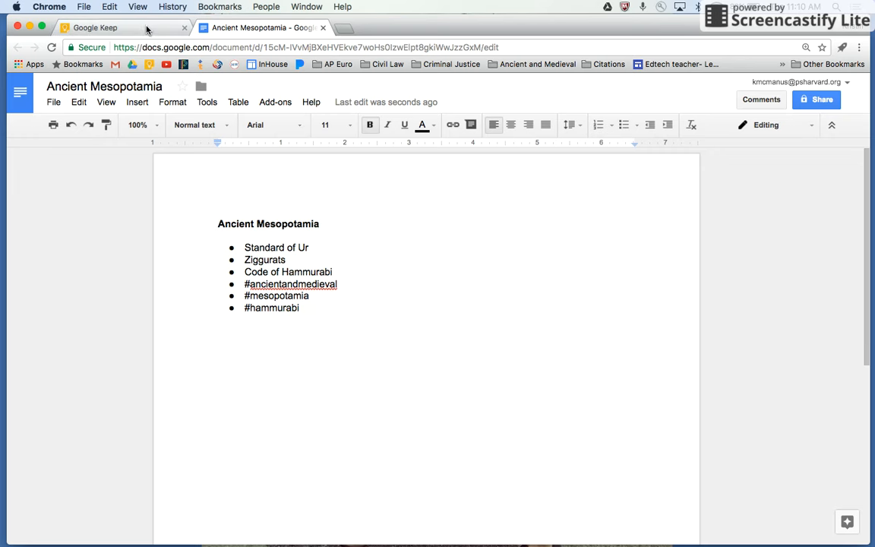
left_click(147, 29)
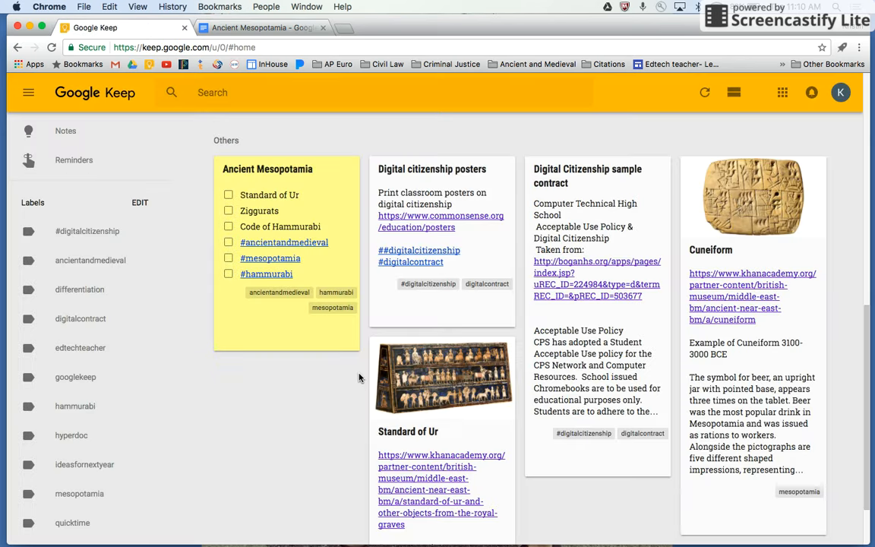
- Search the web for "chrome extensions" in a new browser tab and open the Chrome Web Store
left_click(346, 29)
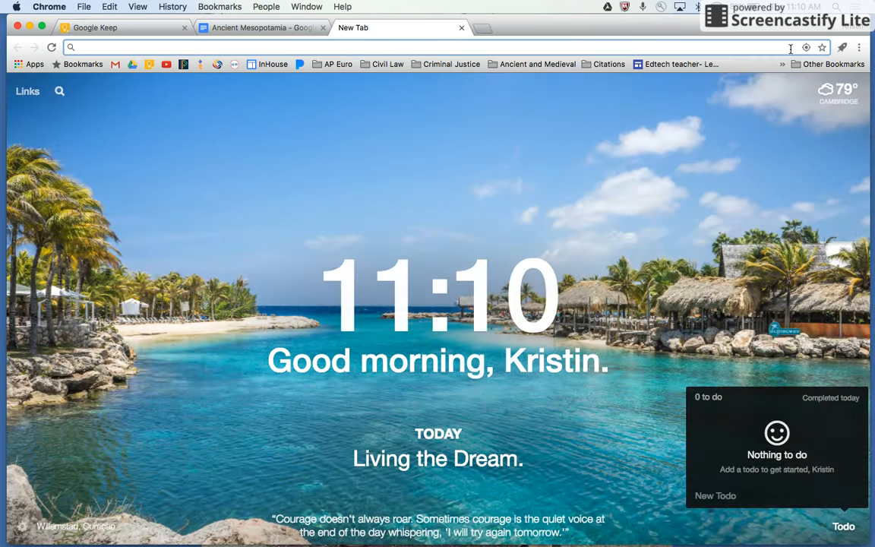
type("chrome exte")
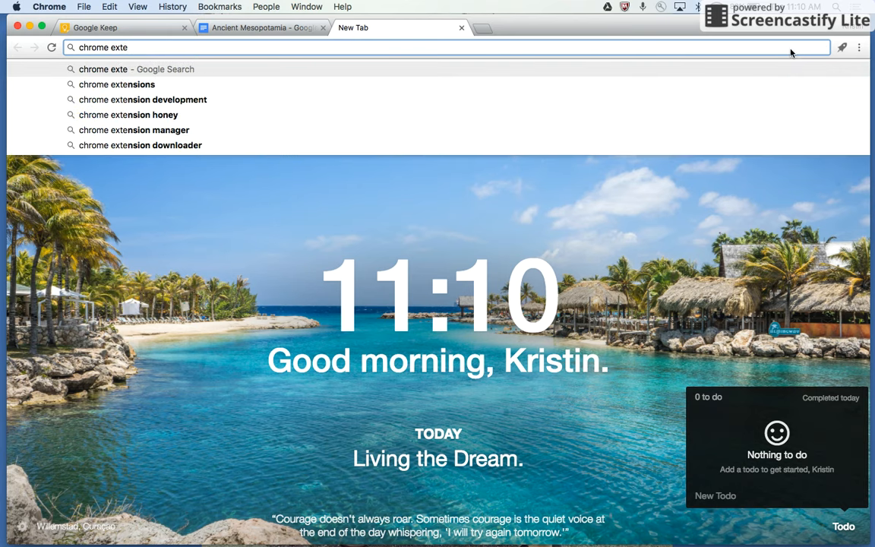
key("Down")
key("Return")
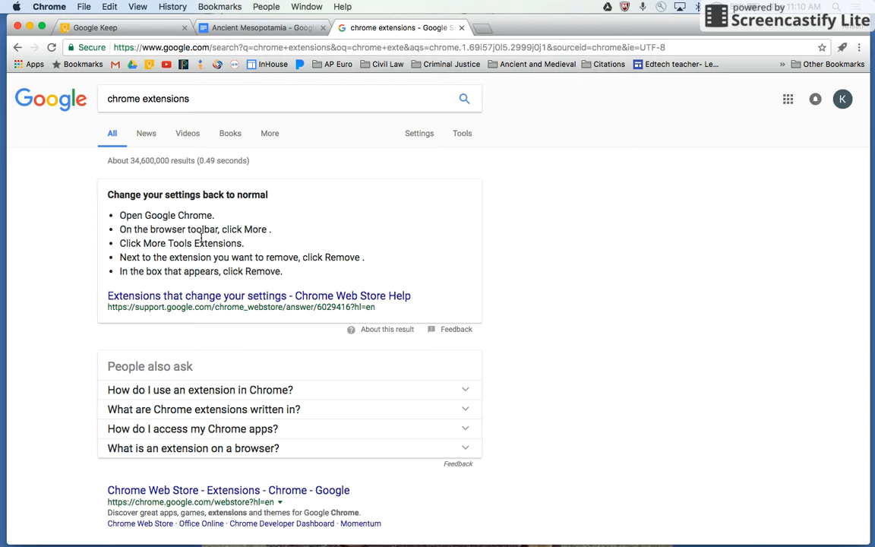
scroll(234, 367, "down", 1)
left_click(201, 466)
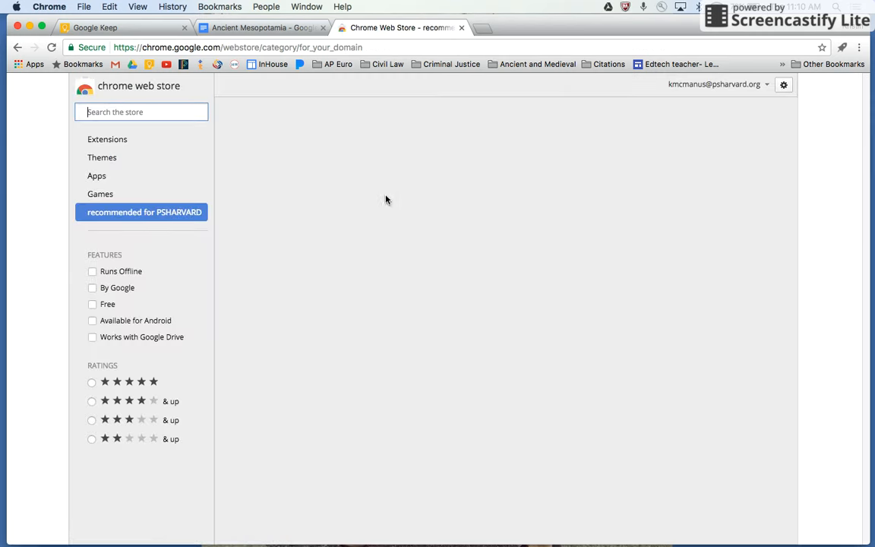
- Search the store for "google keep" and open the Google Keep Chrome Extension page
left_click(171, 112)
type("google kee")
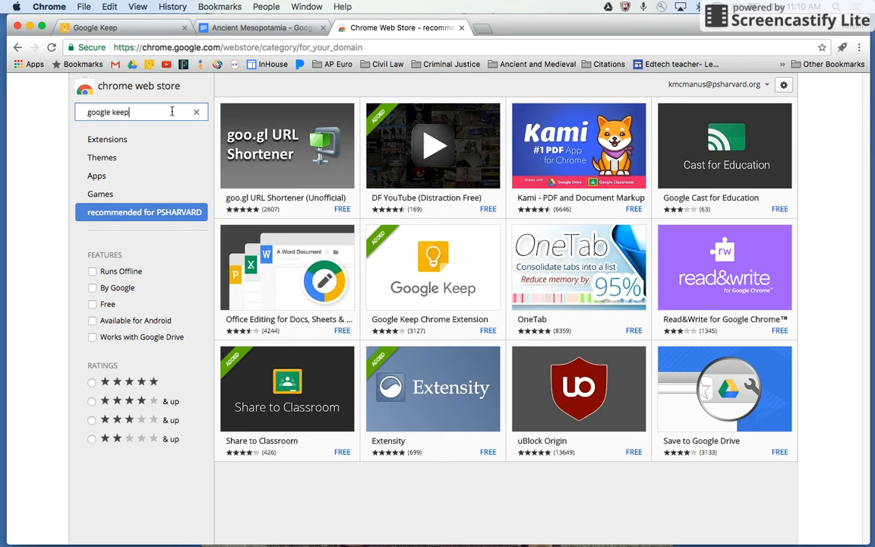
type("p")
left_click(155, 130)
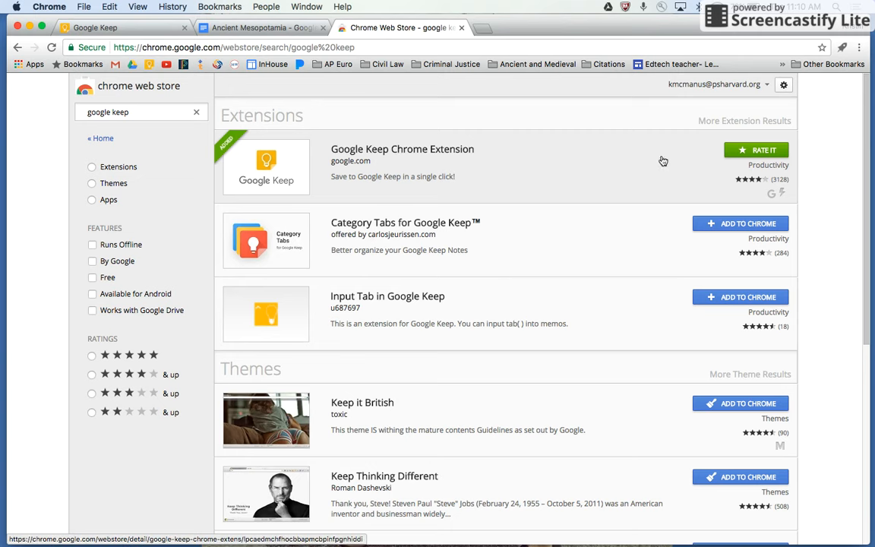
left_click(485, 150)
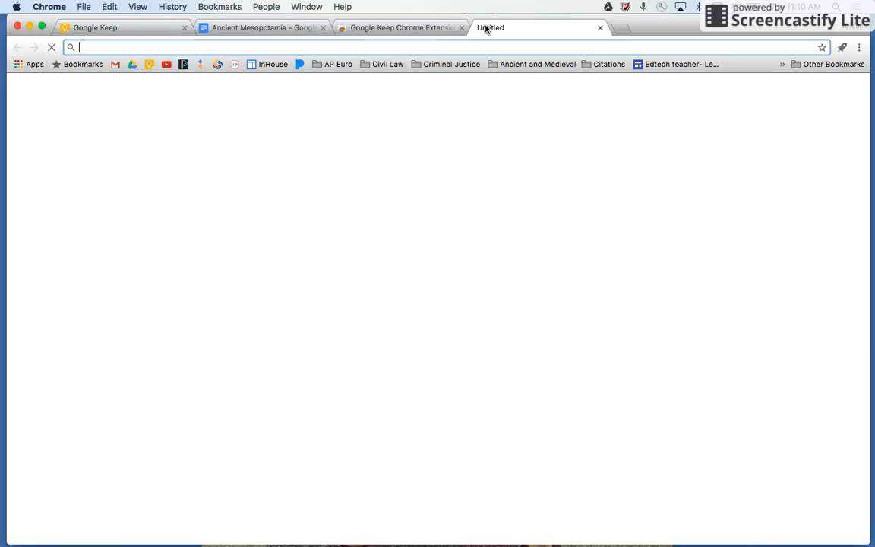
- Search the web for "khan academy mesopotamia" in another new browser tab
left_click(482, 28)
type("khan a")
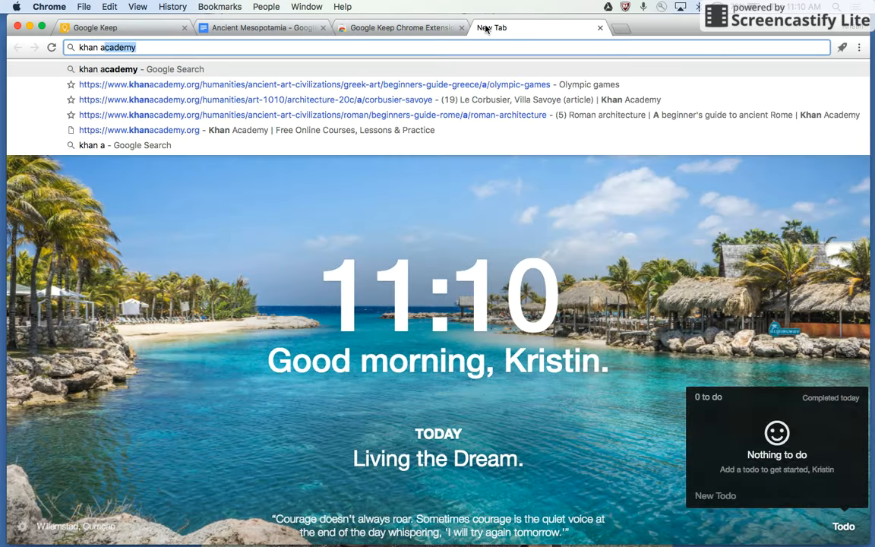
key("Return")
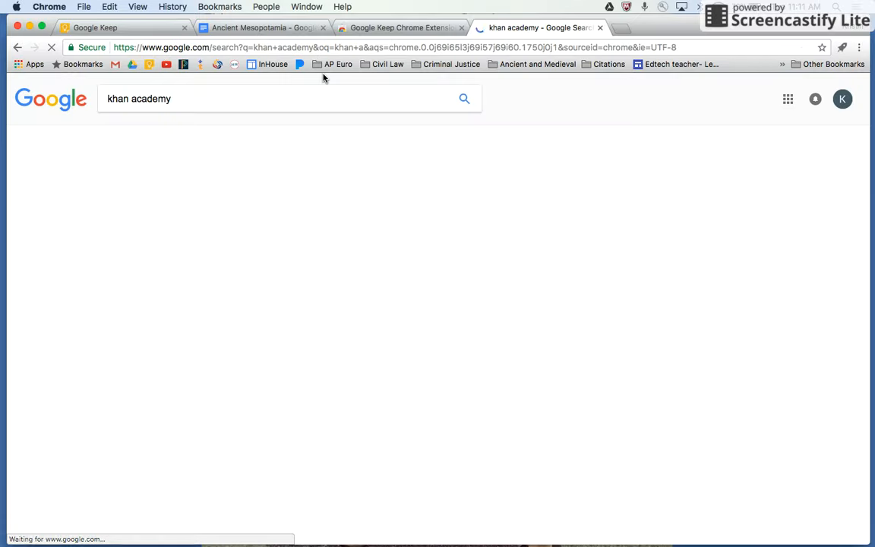
left_click_drag(247, 189, 308, 99)
triple_click(225, 99)
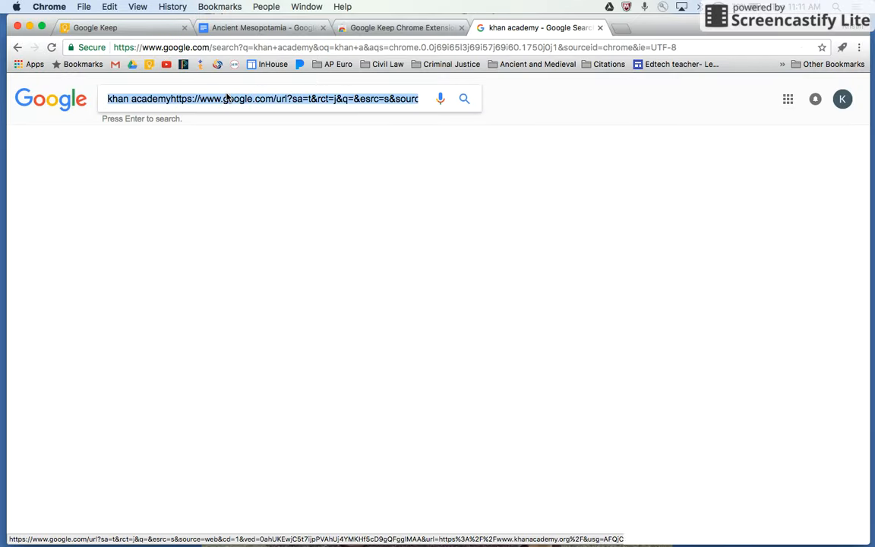
type("khan academy")
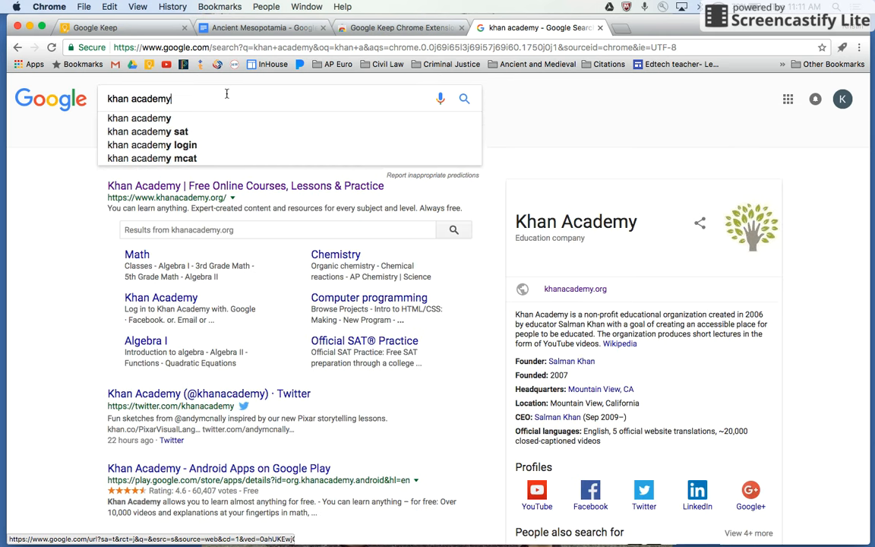
type(", mesopo")
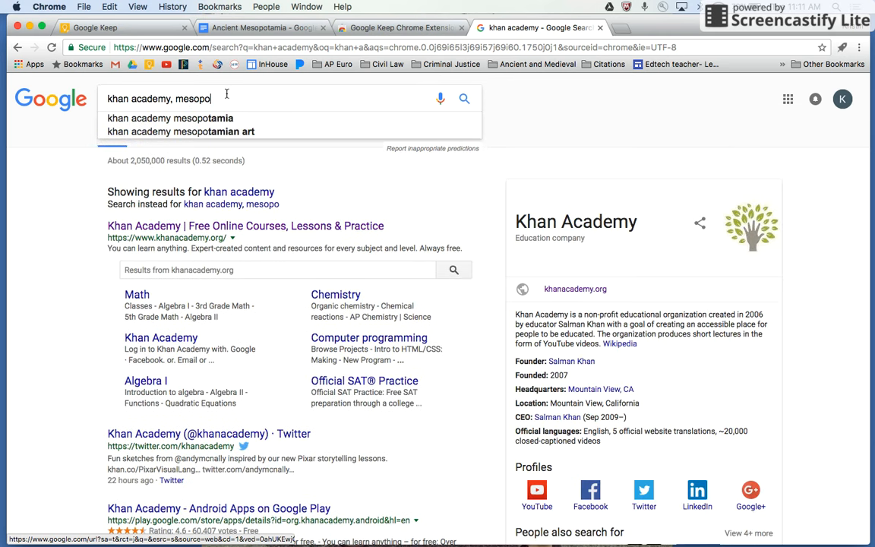
key("Down")
key("Return")
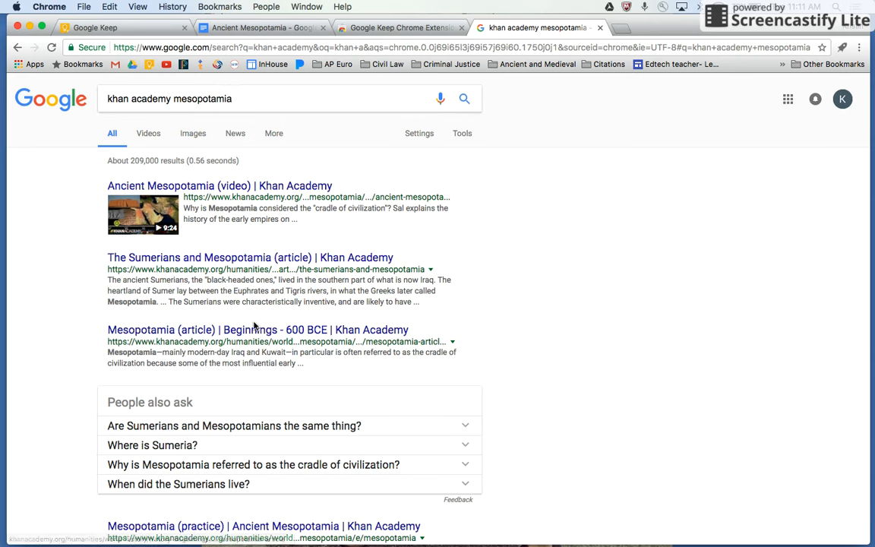
- Open the Khan Academy article The Sumerians and Mesopotamia, skim it and continue to "Sumerian art, an introduction"
left_click(255, 269)
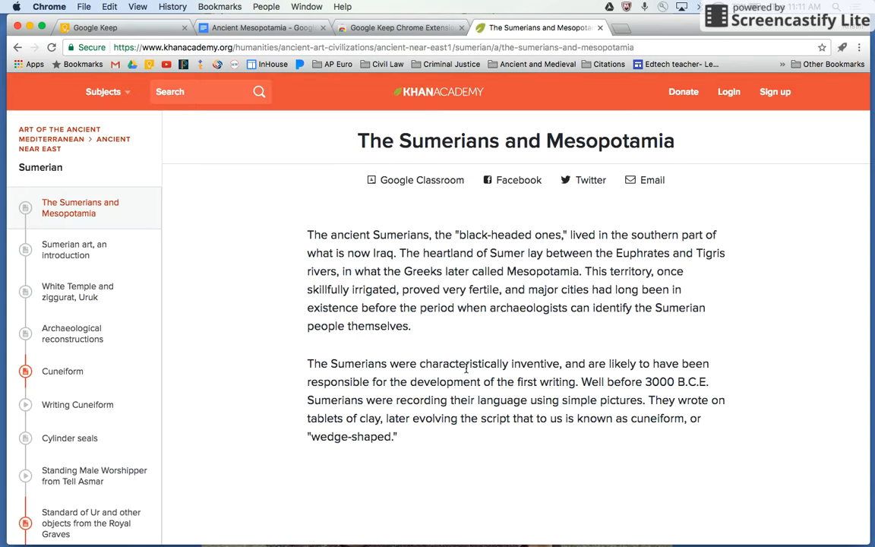
scroll(465, 367, "down", 5)
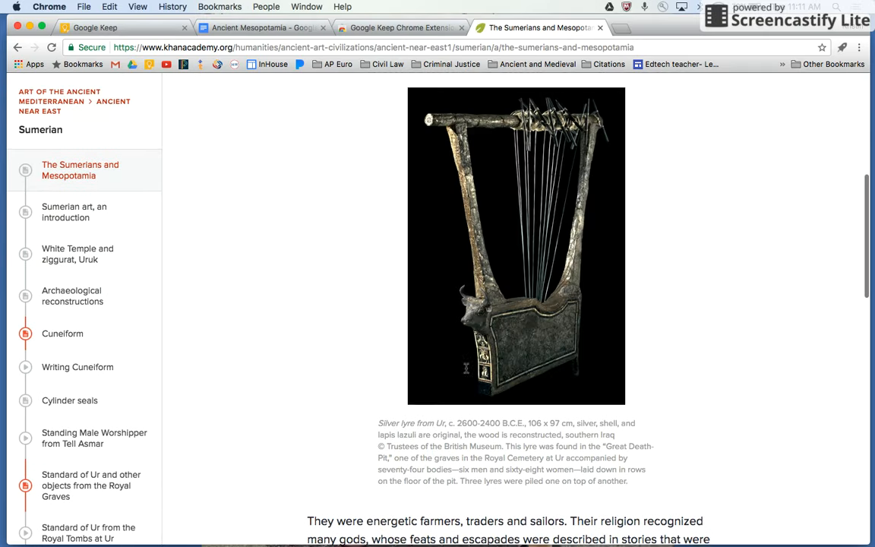
scroll(567, 314, "down", 10)
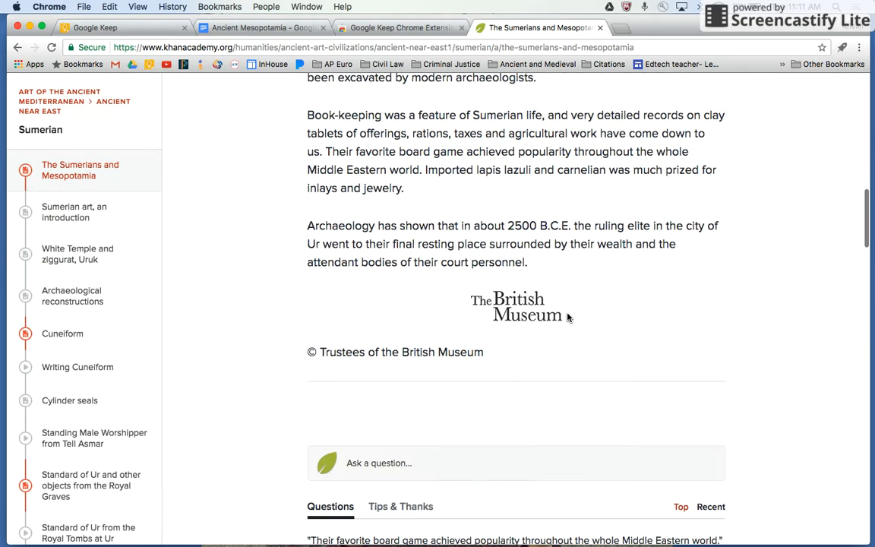
scroll(567, 318, "up", 5)
left_click(74, 208)
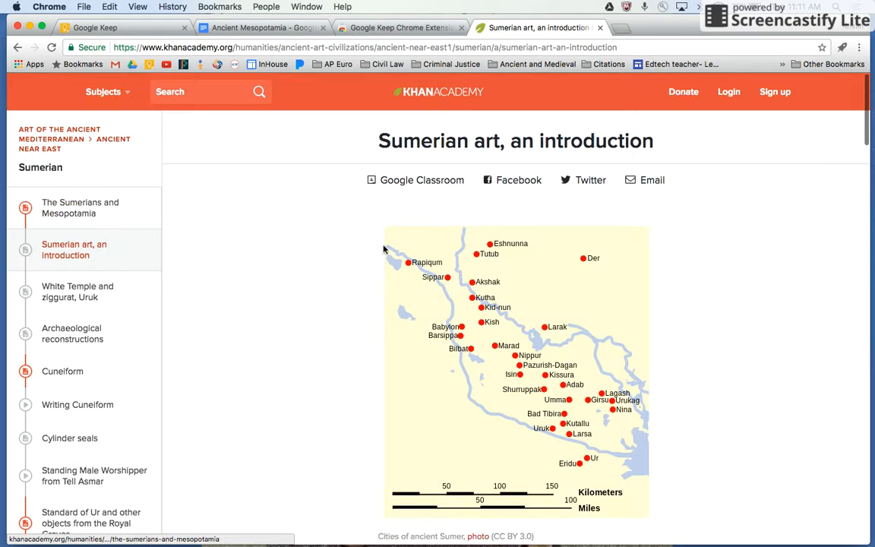
- Save the Sumer map to Google Keep with the title "Ancient Mesopotamia map" and the note text "Cities of Ancient Sumer"
scroll(477, 284, "down", 2)
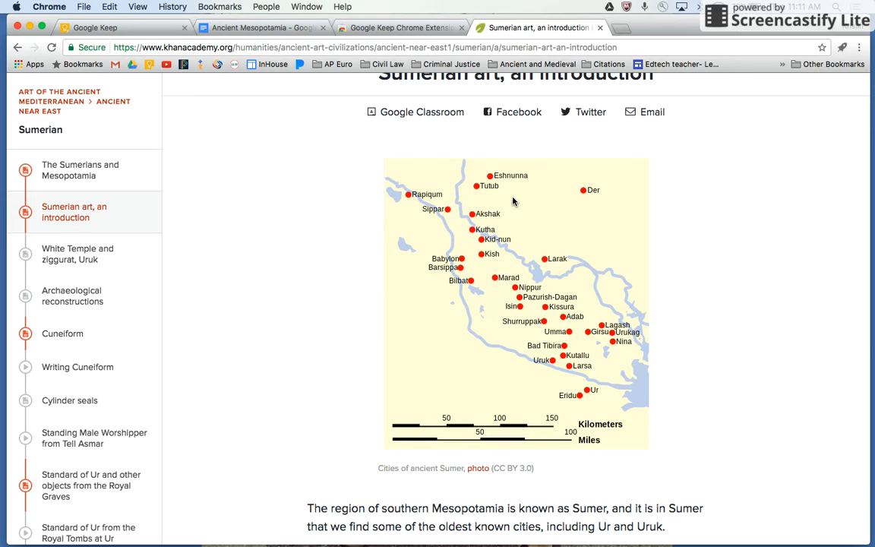
left_click(571, 286)
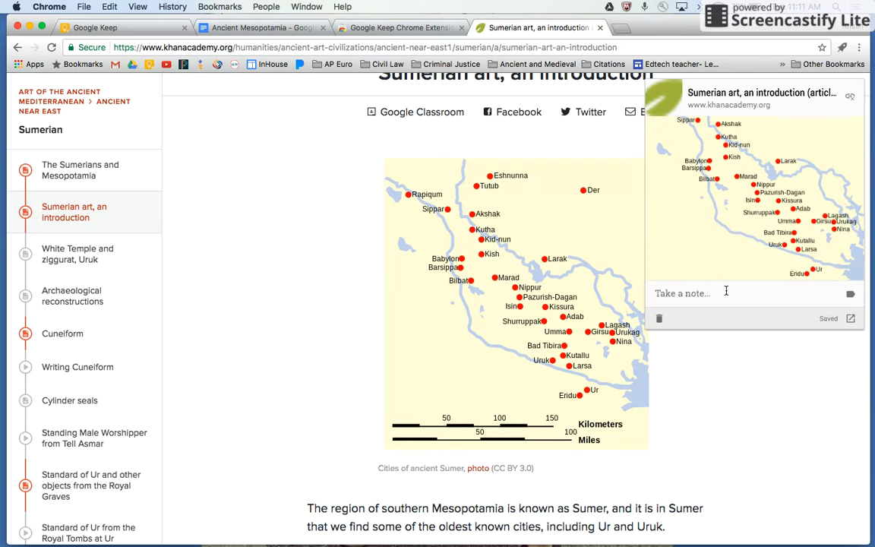
left_click(727, 291)
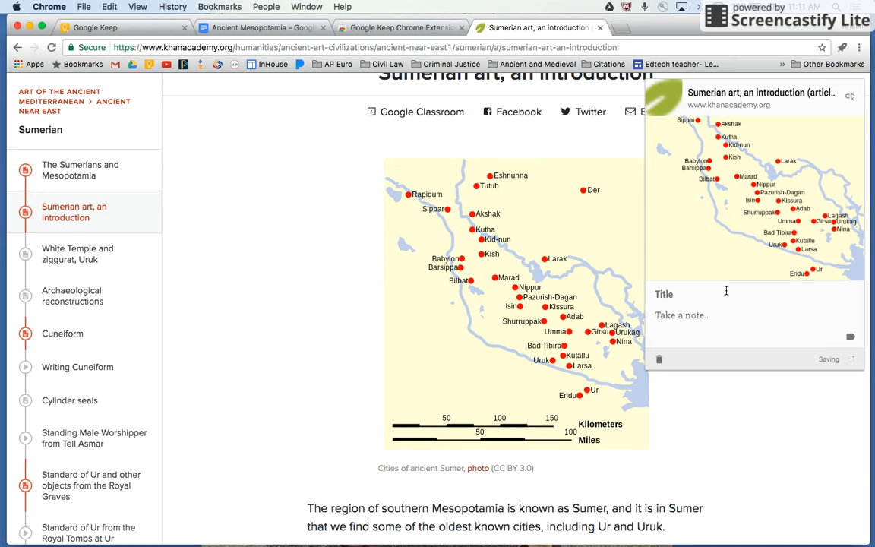
type("Cit")
type("ies of Ancient sumer")
type("umer")
type("Ancient ")
type("Mesopotamia map")
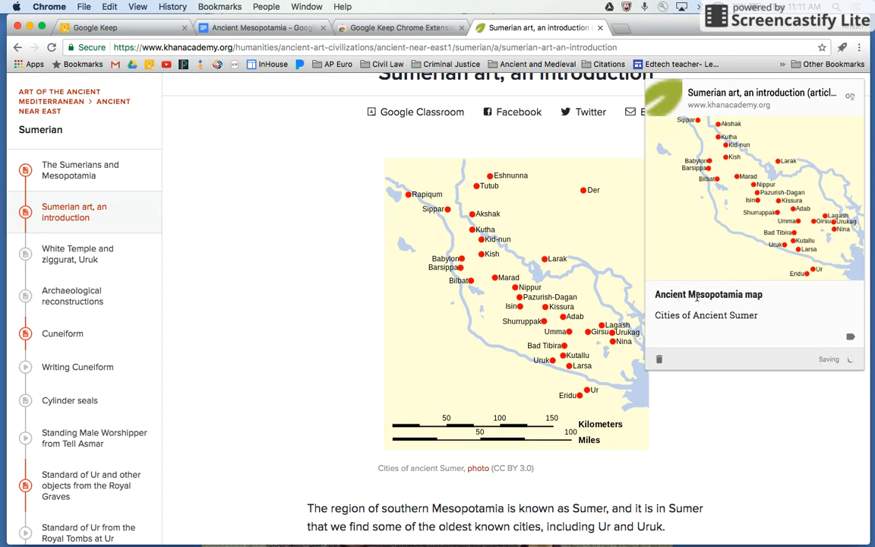
left_click(761, 318)
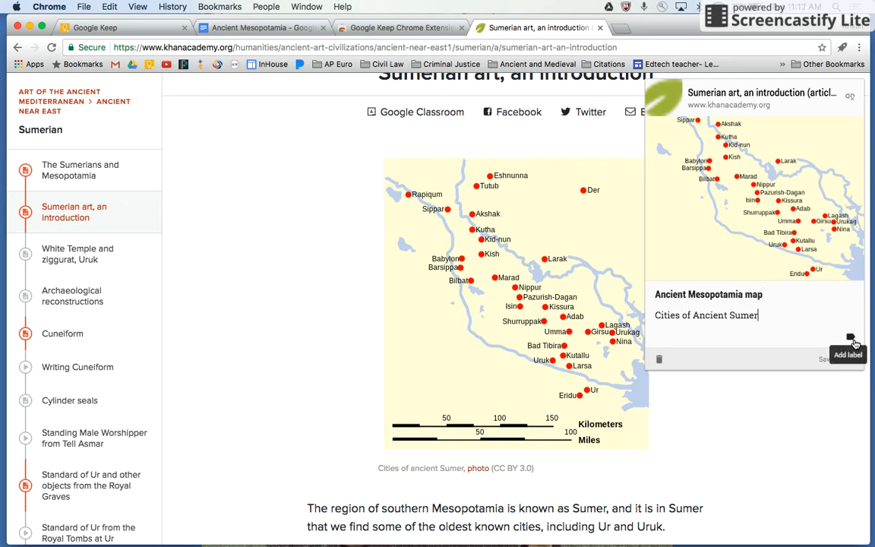
- Label the saved map note with ancientandmedieval and mesopotamia and finish editing it
left_click(850, 336)
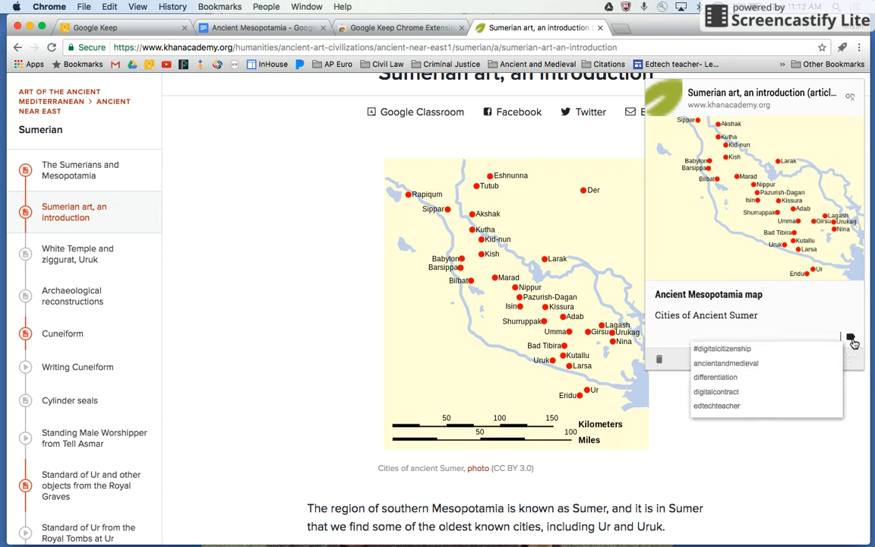
left_click(750, 367)
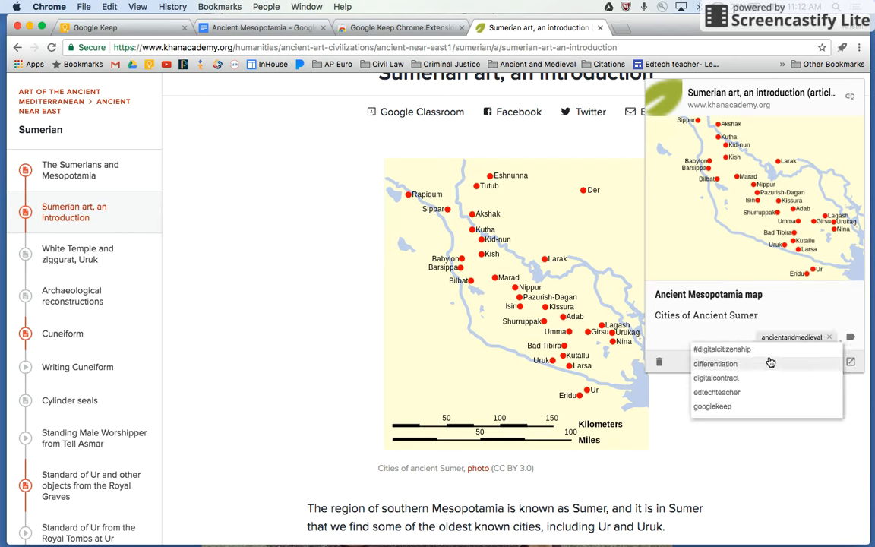
type("meso")
left_click(714, 365)
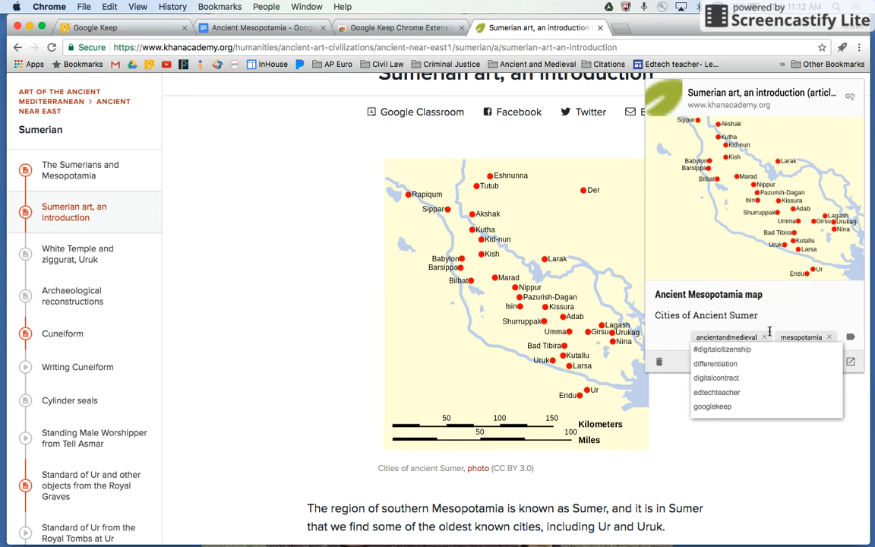
left_click(790, 307)
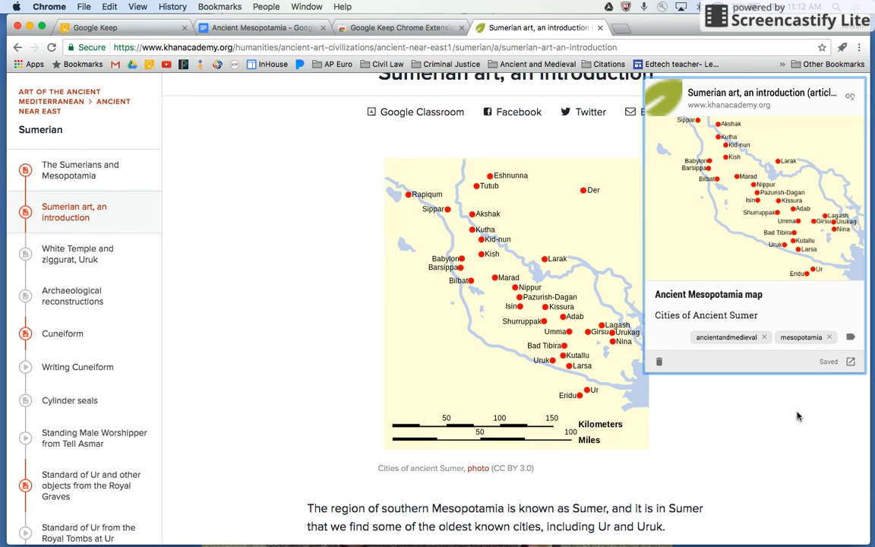
left_click(797, 416)
- Return to Google Keep and look over the notes, including the Ancient Mesopotamia map note
left_click(140, 27)
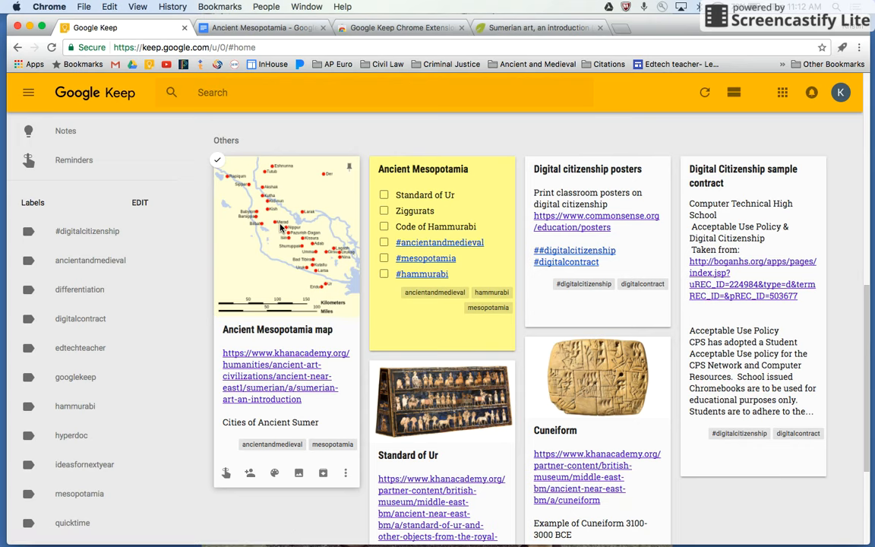
scroll(277, 226, "down", 2)
scroll(648, 121, "up", 4)
scroll(775, 188, "up", 5)
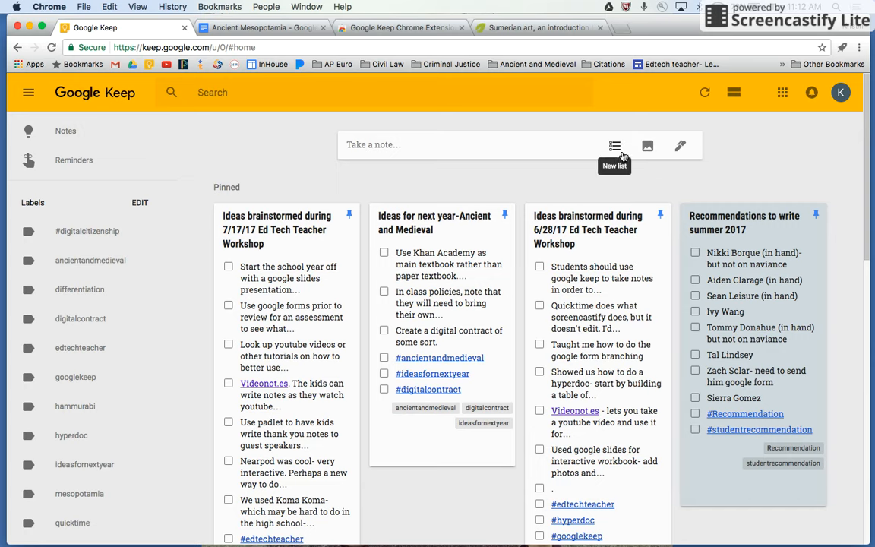
- Switch the notes to list view, look through them and switch back to grid view
left_click(734, 92)
scroll(768, 323, "down", 5)
scroll(768, 324, "up", 5)
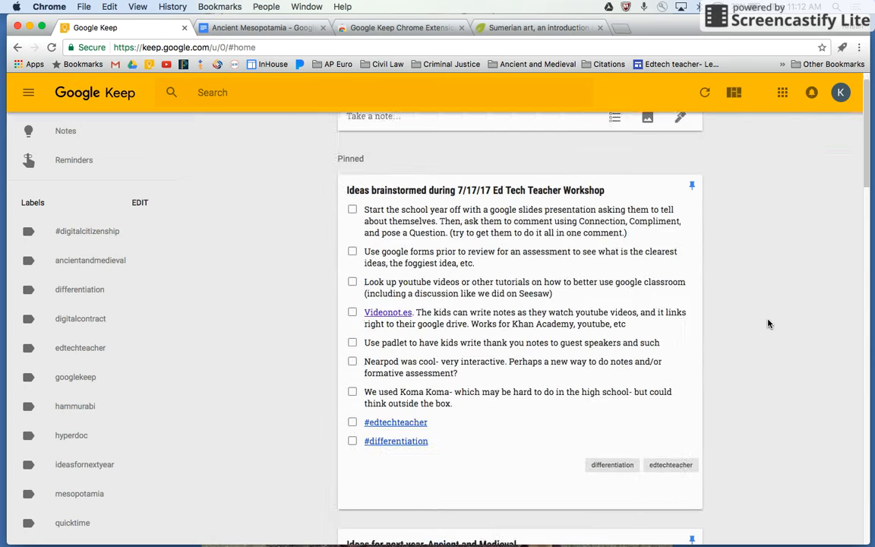
left_click(734, 92)
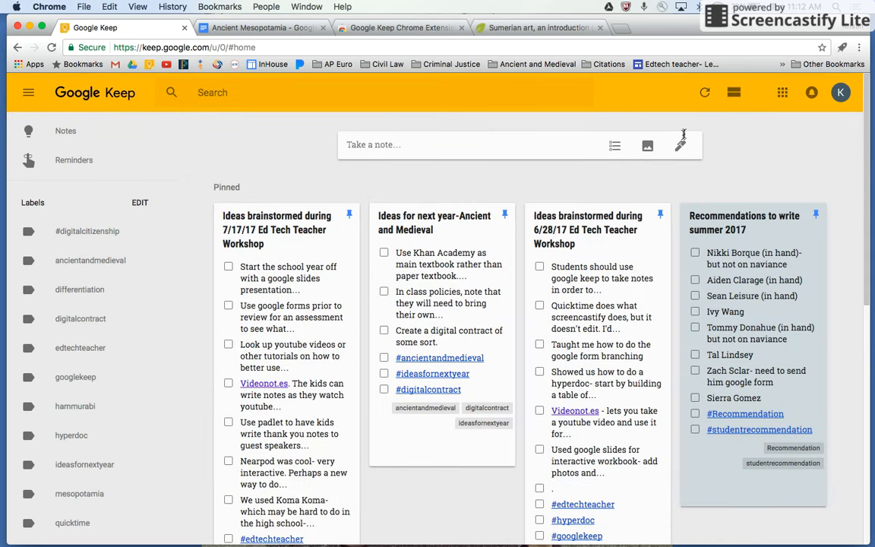
- Look through the pinned notes and the full list of labels and options beside them
scroll(232, 163, "down", 3)
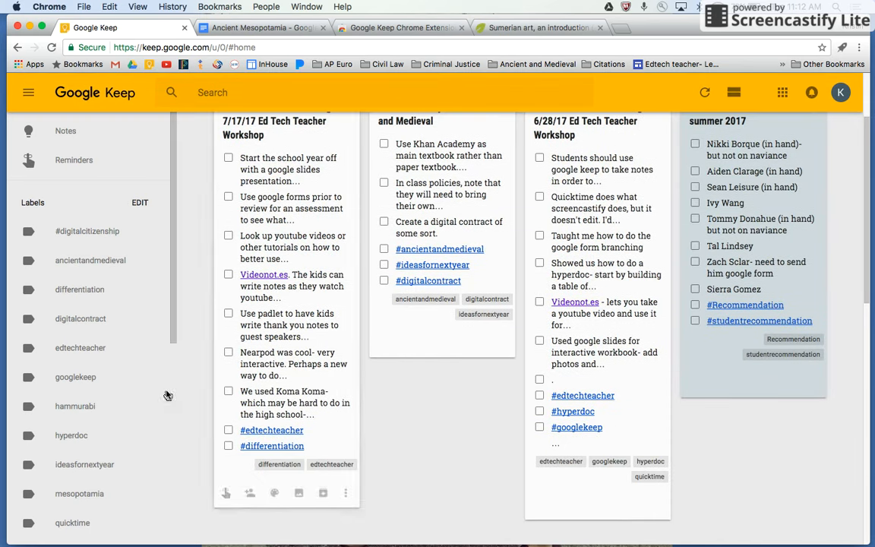
scroll(166, 394, "down", 5)
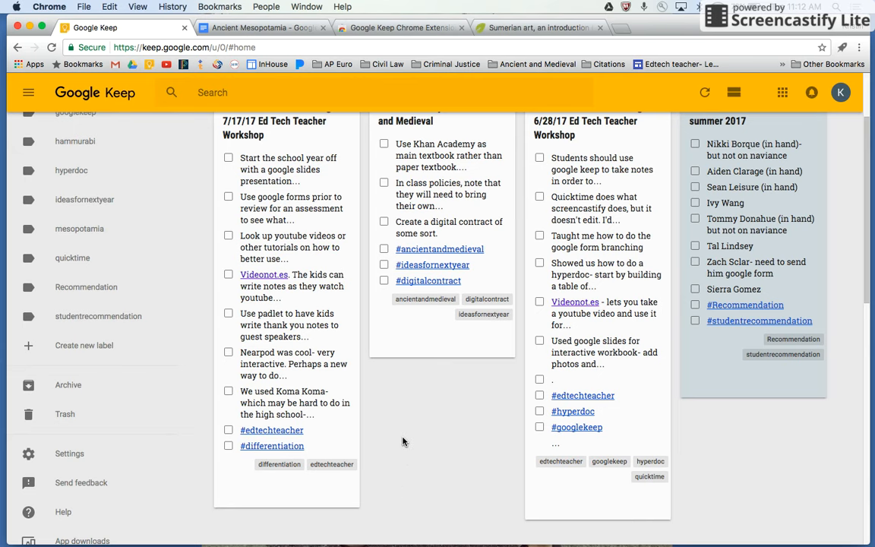
scroll(402, 441, "up", 3)
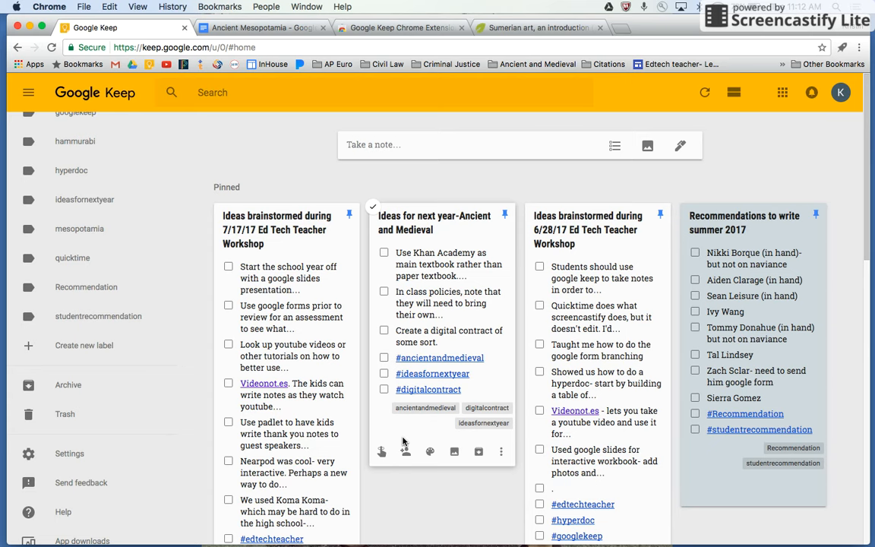
- View the collaborator sharing options for the Ancient Mesopotamia map note, close them without adding anyone and return to the pinned notes
scroll(385, 389, "down", 8)
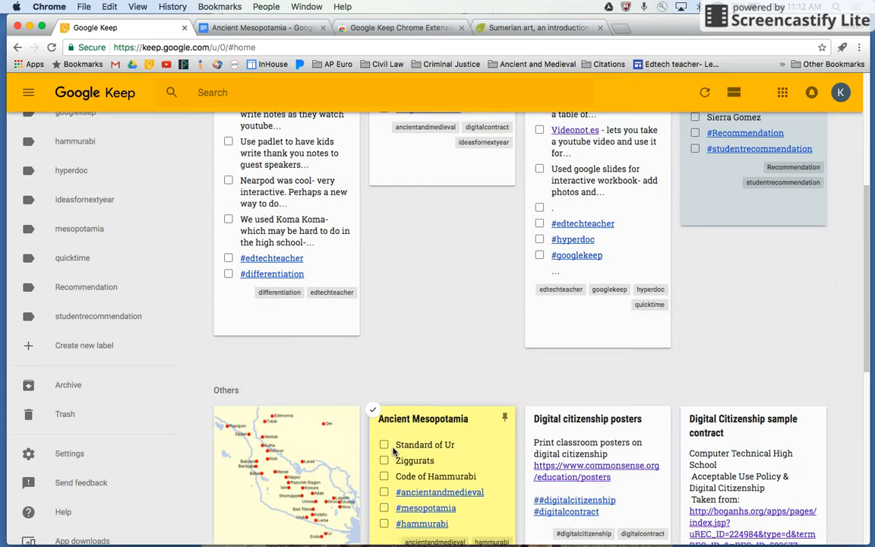
scroll(277, 370, "down", 6)
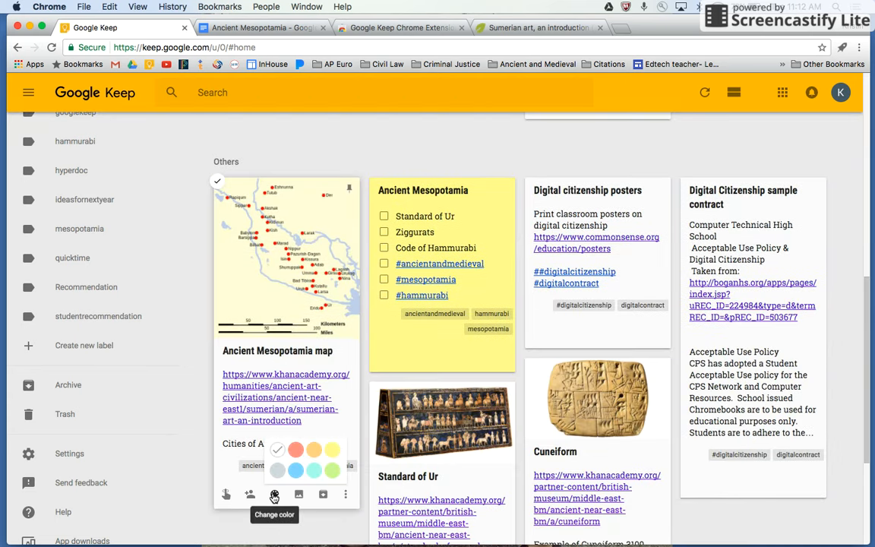
left_click(251, 495)
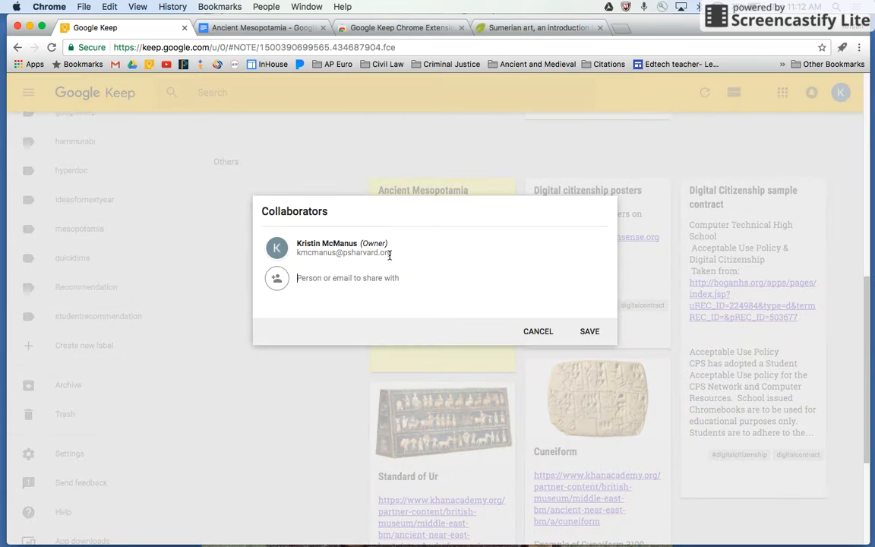
left_click(538, 332)
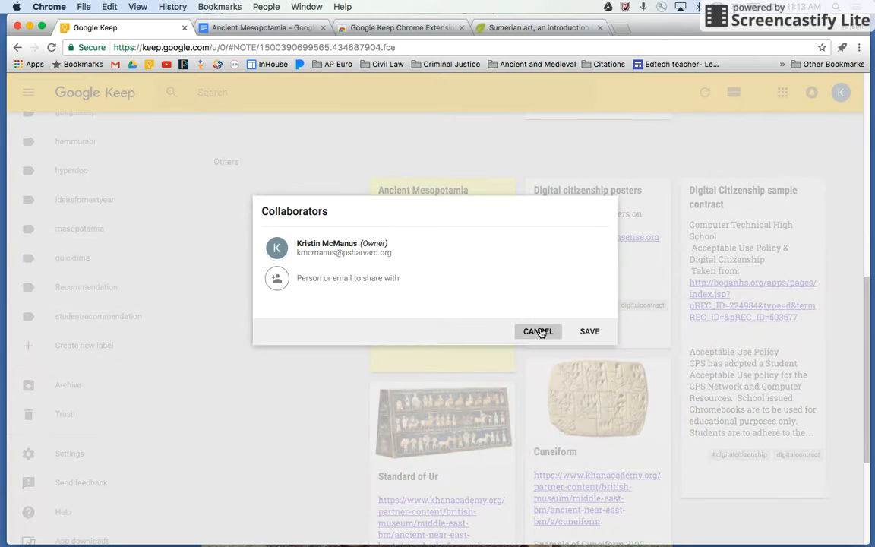
left_click(626, 130)
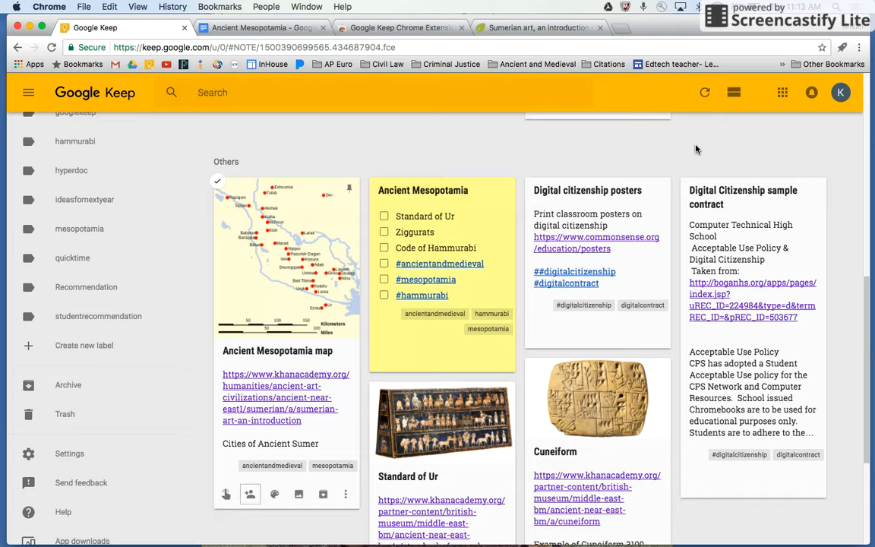
scroll(696, 149, "up", 5)
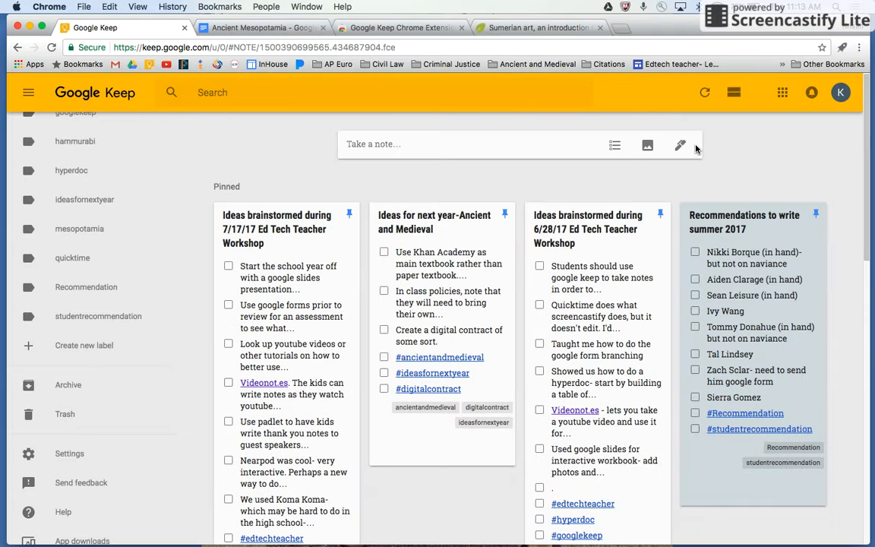